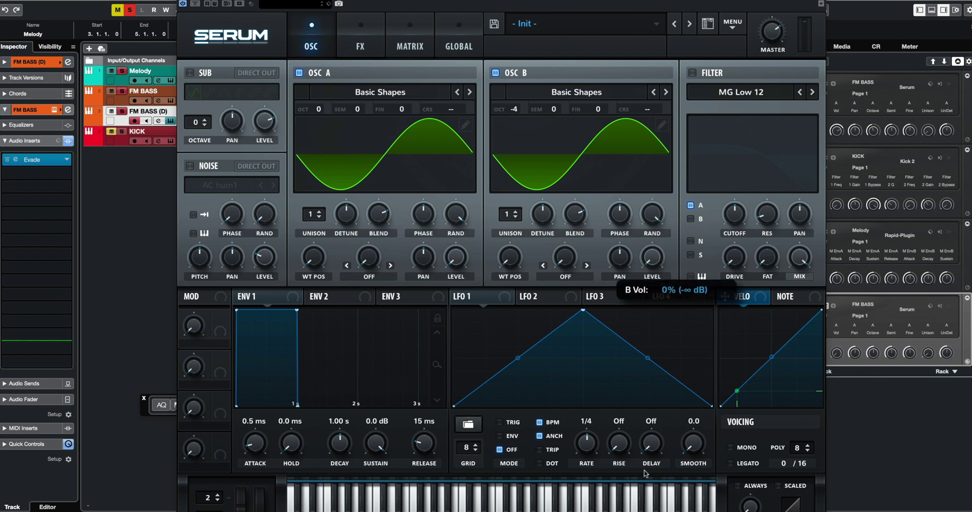
Set oscillator A's warp mode to FM (from B) and try different FM amounts and oscillator B octaves.
scroll(456, 258, "up", 3)
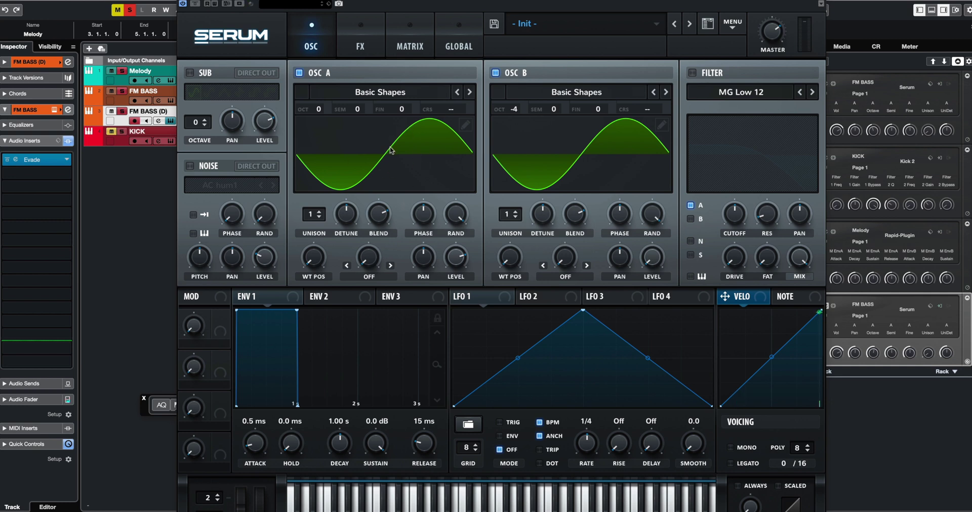
left_click(370, 277)
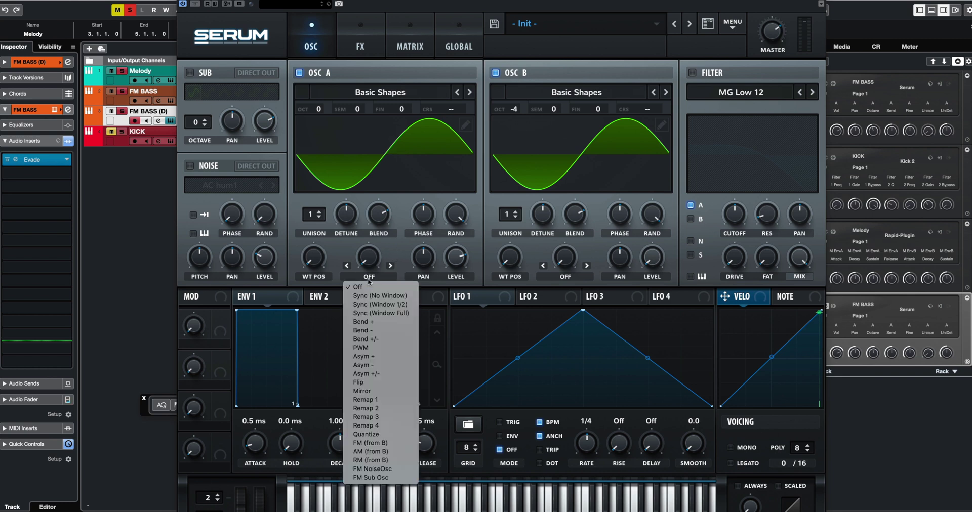
left_click(390, 444)
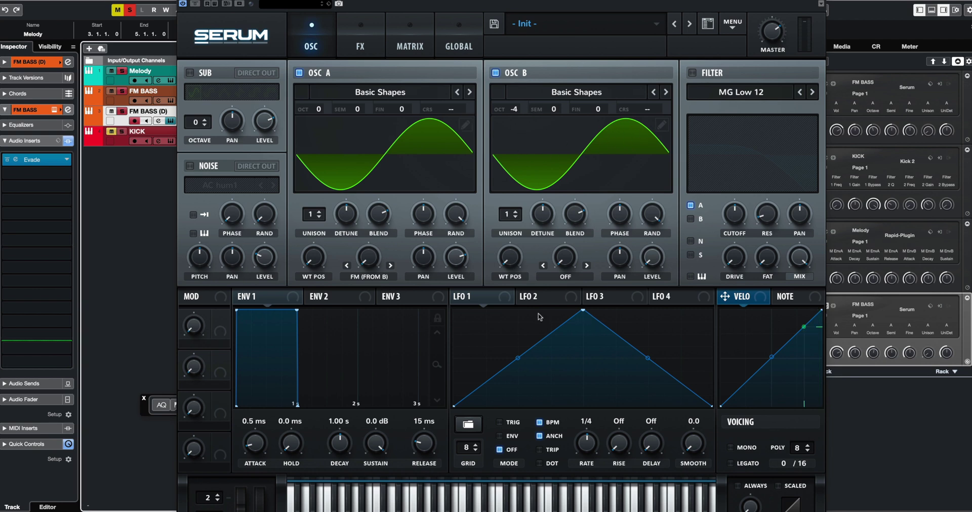
mouse_move(372, 264)
left_mouse_down()
mouse_move(373, 154)
mouse_move(375, 261)
left_mouse_up()
left_click_drag(368, 257, 376, 189)
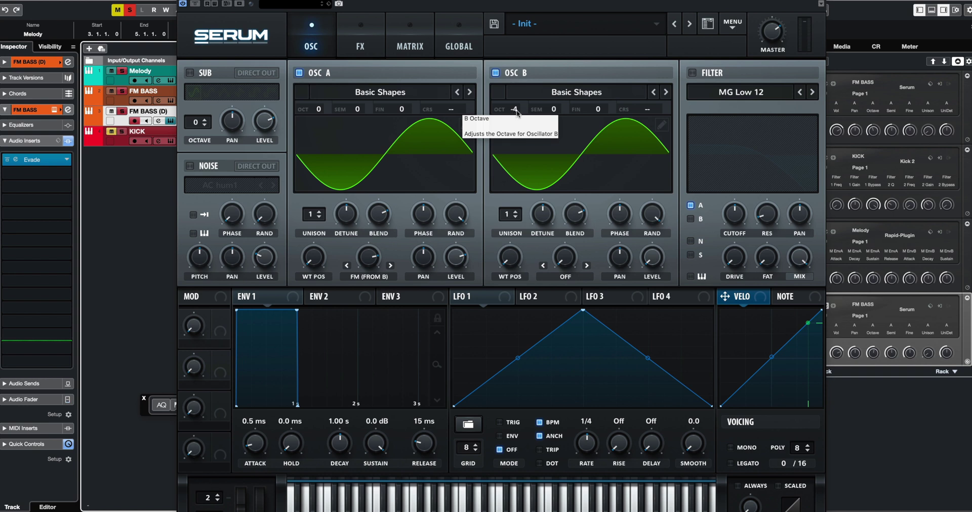
left_click_drag(517, 113, 523, 221)
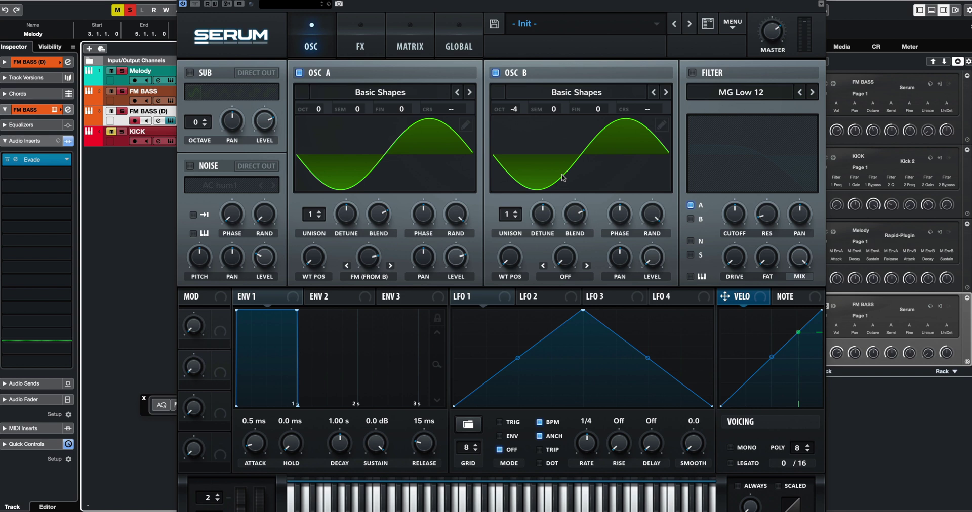
mouse_move(470, 112)
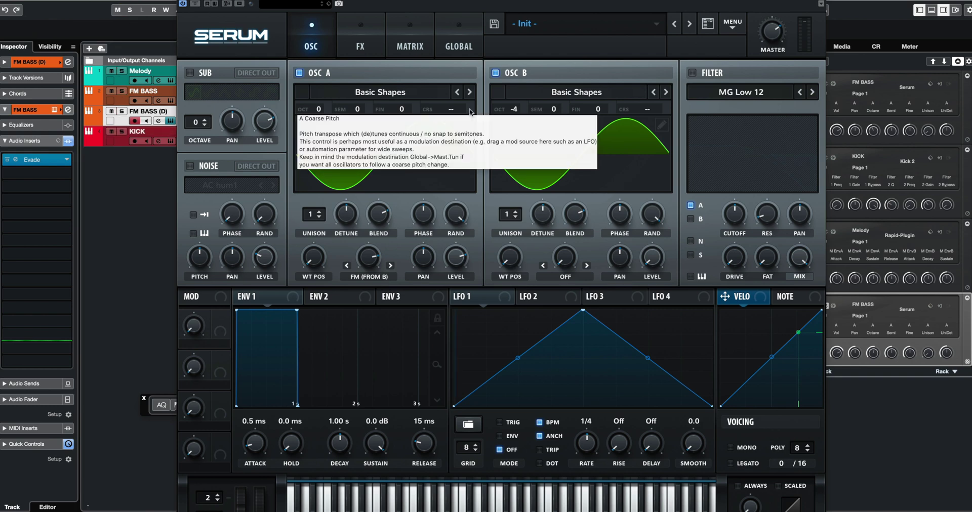
Close the synth editor and audition the loop with FM BASS and KICK soloed, clearing the solos before stopping playback.
left_click(187, 1)
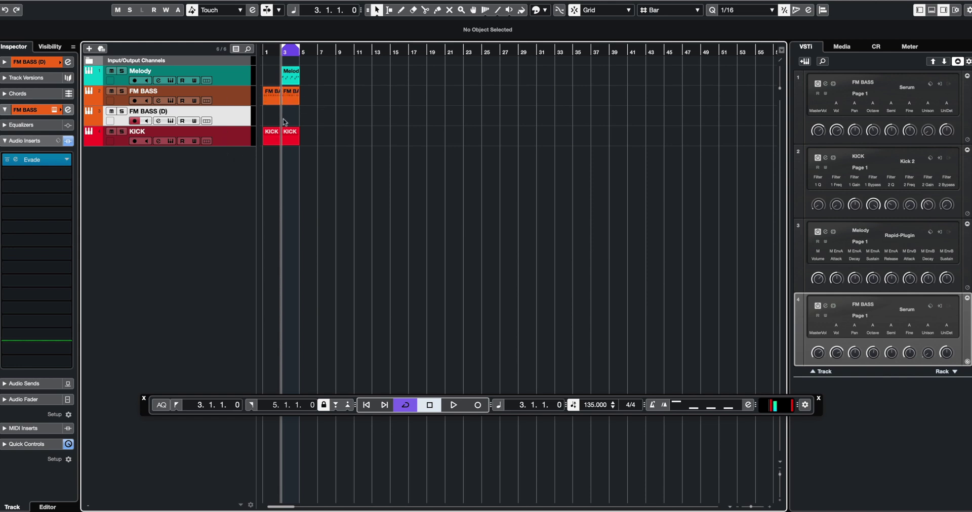
key("space")
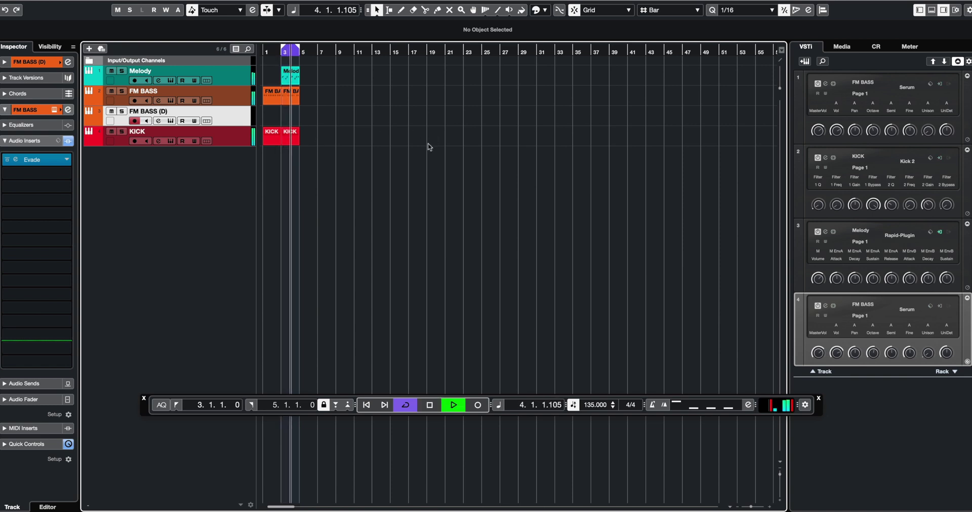
left_click(122, 91)
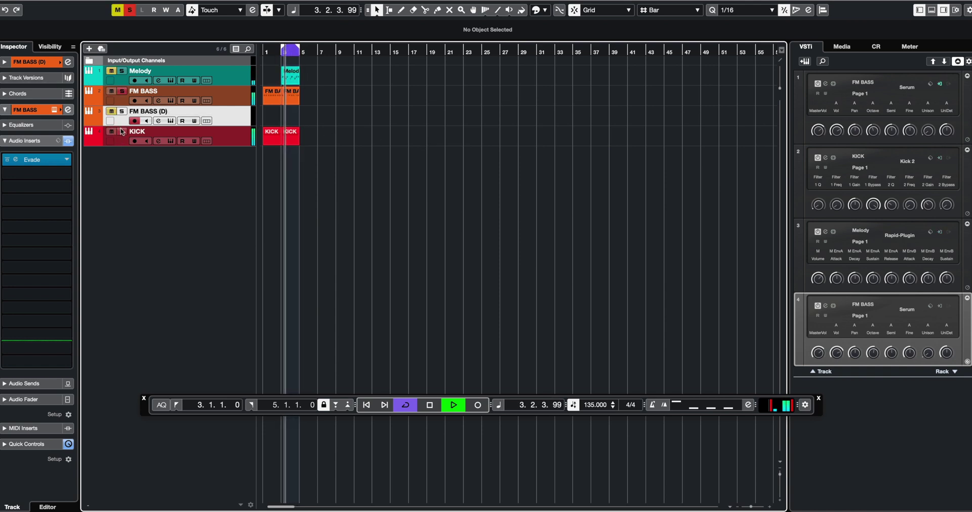
left_click(130, 10)
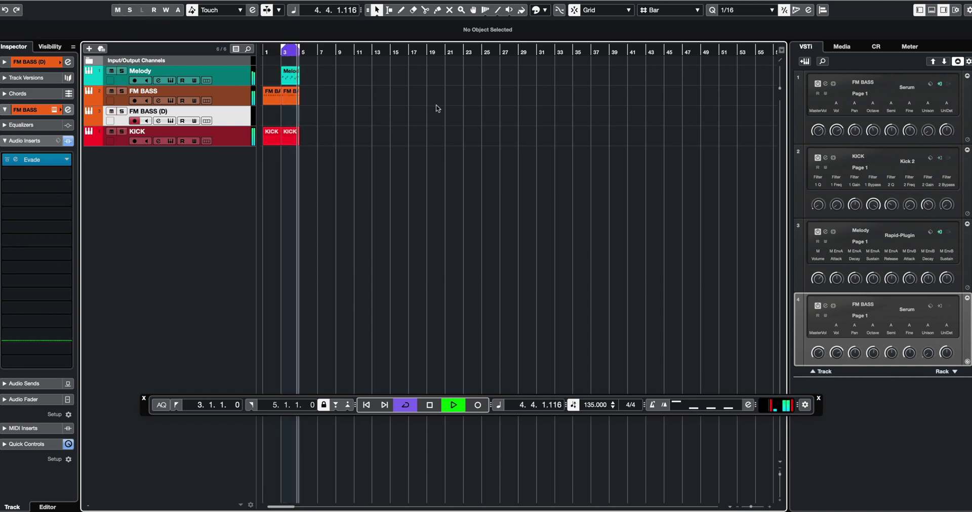
key("space")
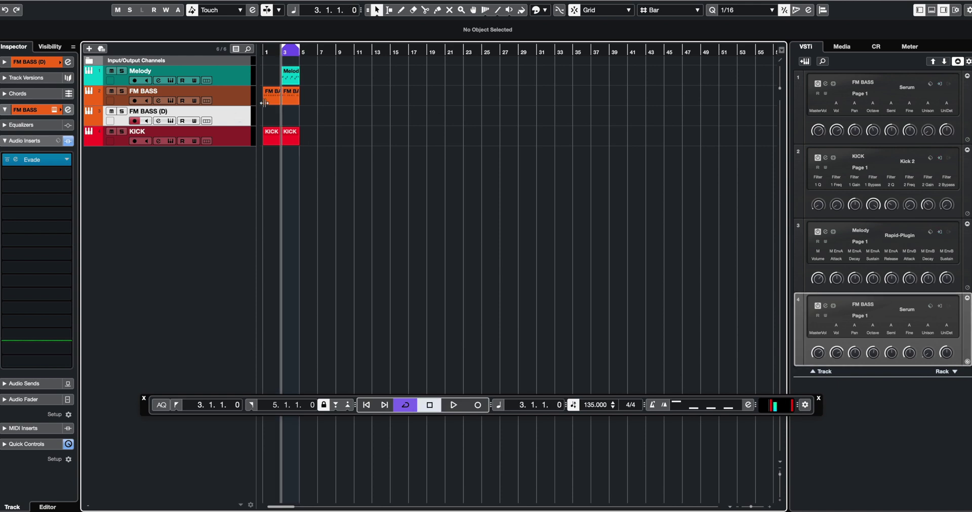
Place a duplicate of the bar 3 FM BASS clip at bar 5 on the FM BASS (D) track and loop bars 5 to 7.
left_click(297, 97)
key("ctrl+d")
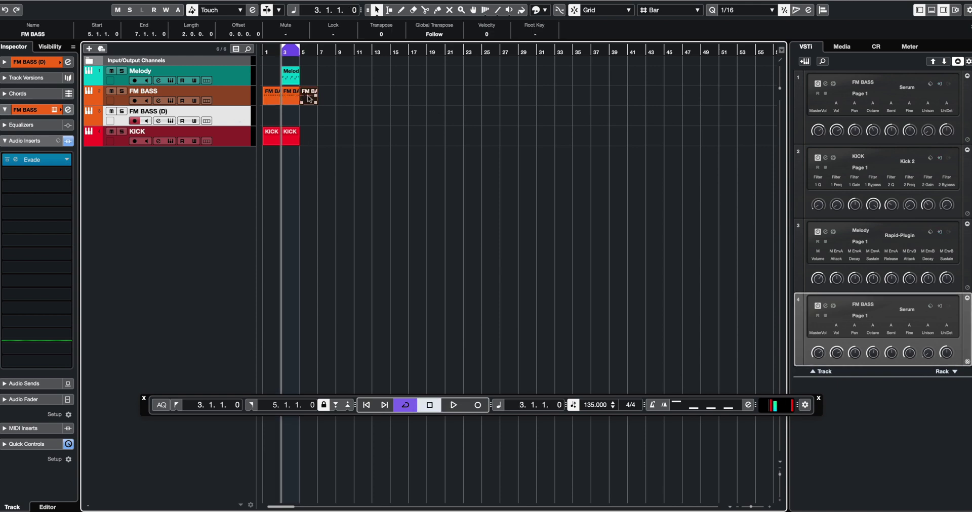
left_click_drag(301, 97, 310, 118)
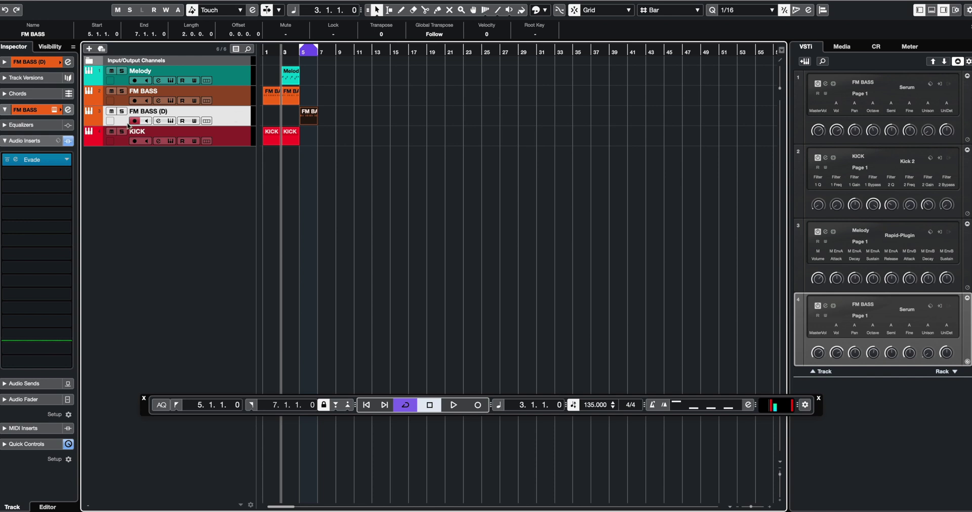
Open the FM BASS (D) track's Serum instrument and initialise its preset.
left_click(67, 109)
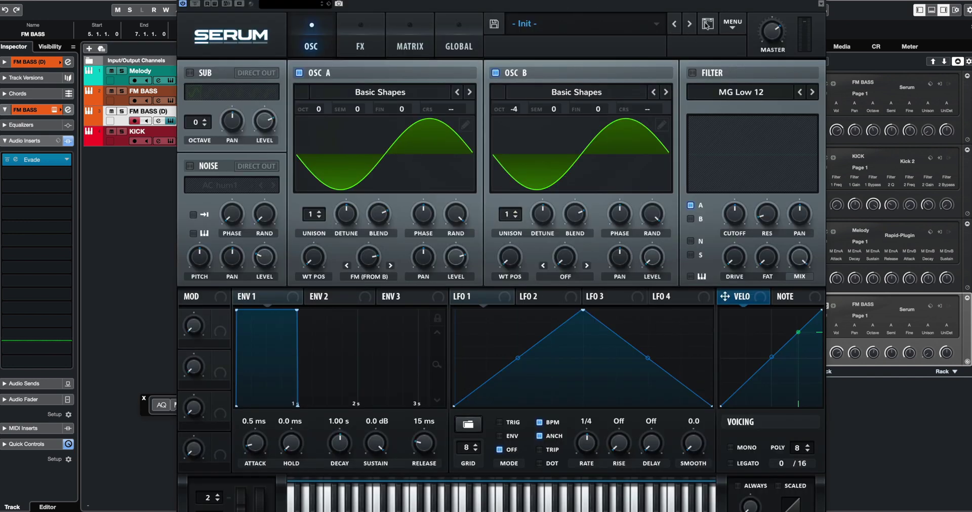
left_click(725, 23)
left_click(753, 76)
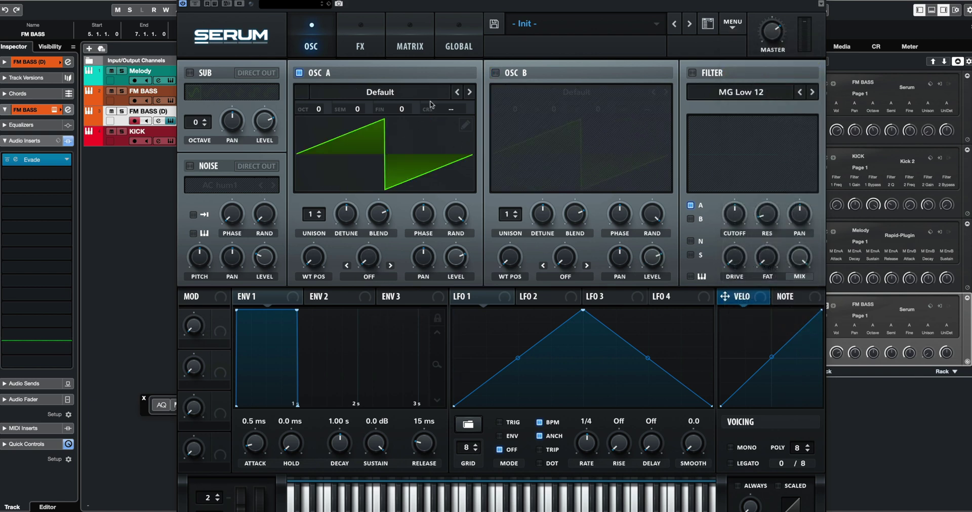
Load the Basic Shapes wavetable in oscillator A and move its wavetable position to the square wave.
left_click(469, 92)
left_click(470, 92)
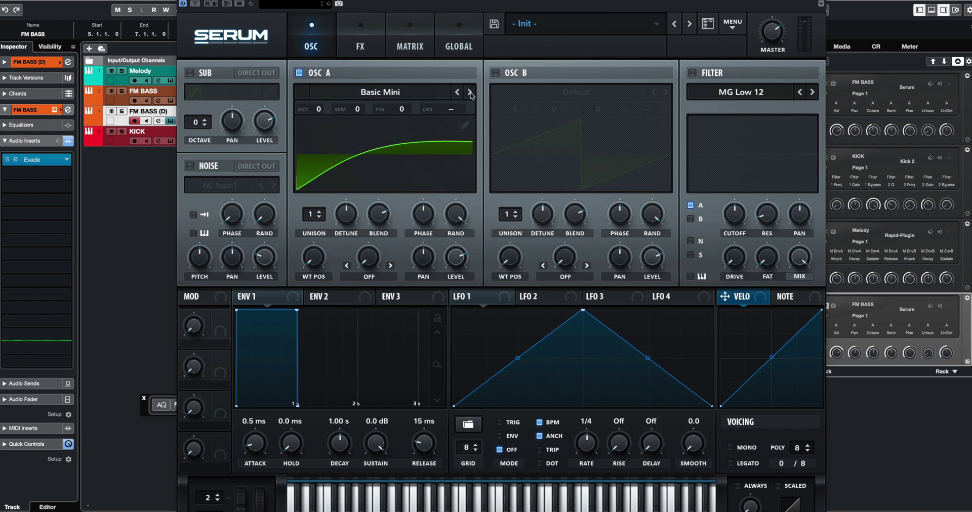
left_click(470, 92)
left_click_drag(307, 265, 320, 222)
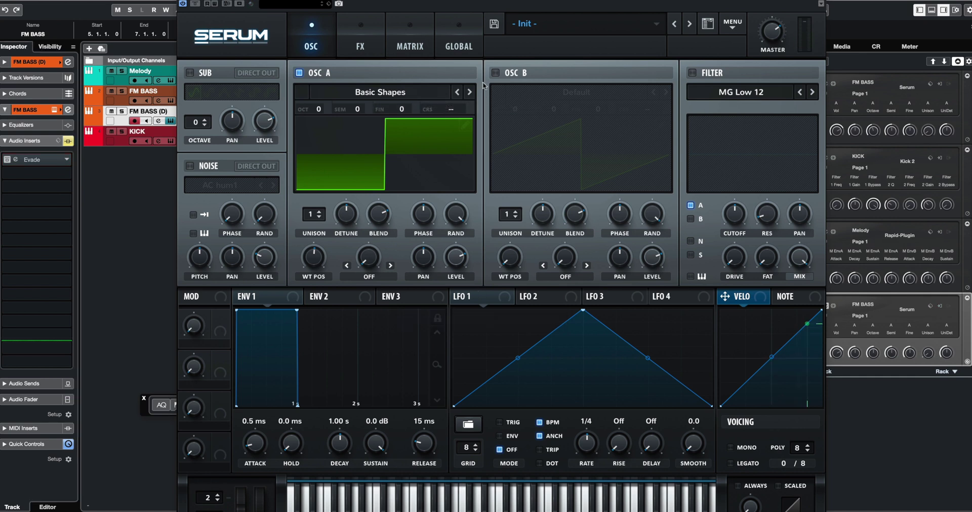
Enable oscillator B with the Default wavetable, then lower oscillator A's phase randomness and adjust oscillator B's level.
left_click(496, 73)
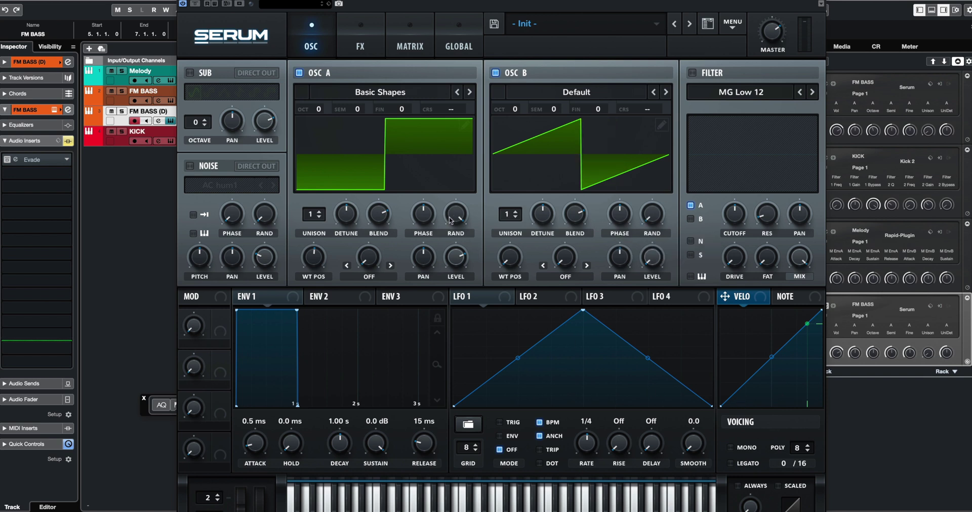
left_click_drag(450, 220, 450, 263)
left_click_drag(652, 261, 656, 154)
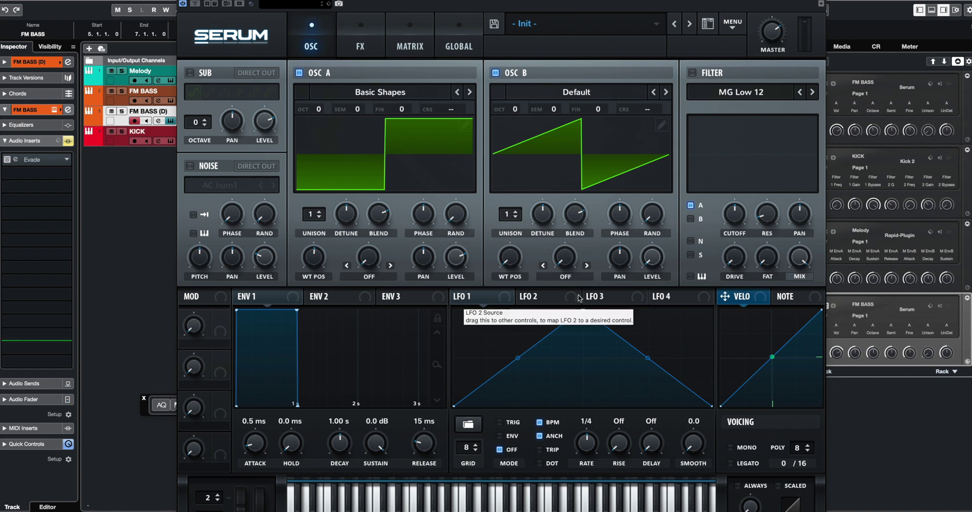
Set oscillator A's warp mode to FM (from B) and adjust its FM amount.
left_click(364, 276)
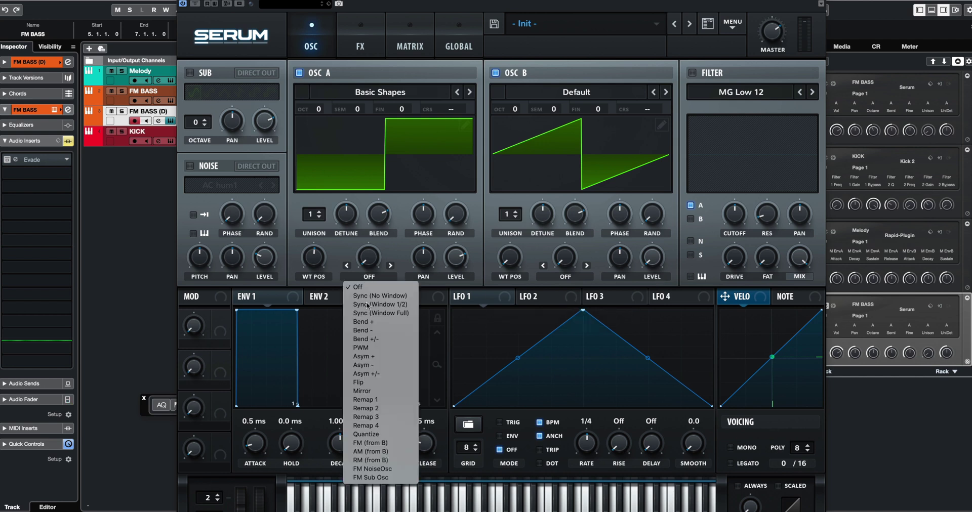
left_click(384, 443)
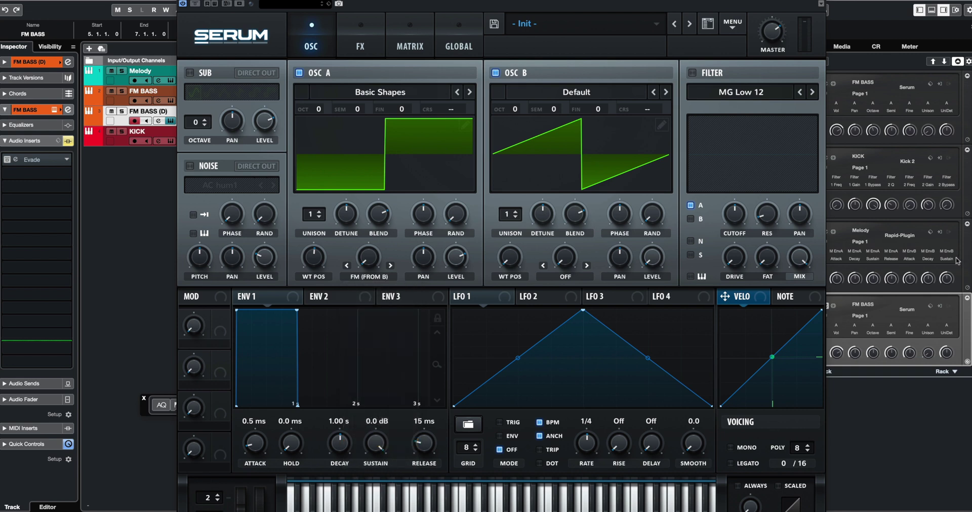
mouse_move(381, 262)
left_mouse_down()
mouse_move(373, 168)
mouse_move(371, 248)
left_mouse_up()
mouse_move(368, 264)
left_mouse_down()
mouse_move(376, 174)
mouse_move(377, 242)
mouse_move(367, 258)
left_mouse_up()
Set oscillator A's octave to -1 and oscillator B's octave to -2, readjusting the FM amount in between.
left_click_drag(515, 112, 515, 125)
mouse_move(372, 264)
left_mouse_down()
mouse_move(375, 161)
mouse_move(383, 269)
mouse_move(375, 265)
left_mouse_up()
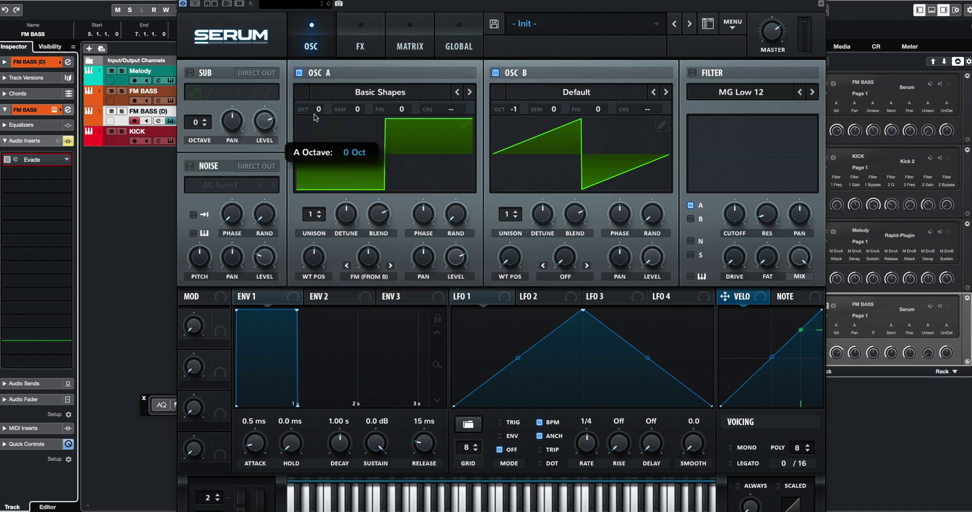
left_click_drag(314, 121, 314, 123)
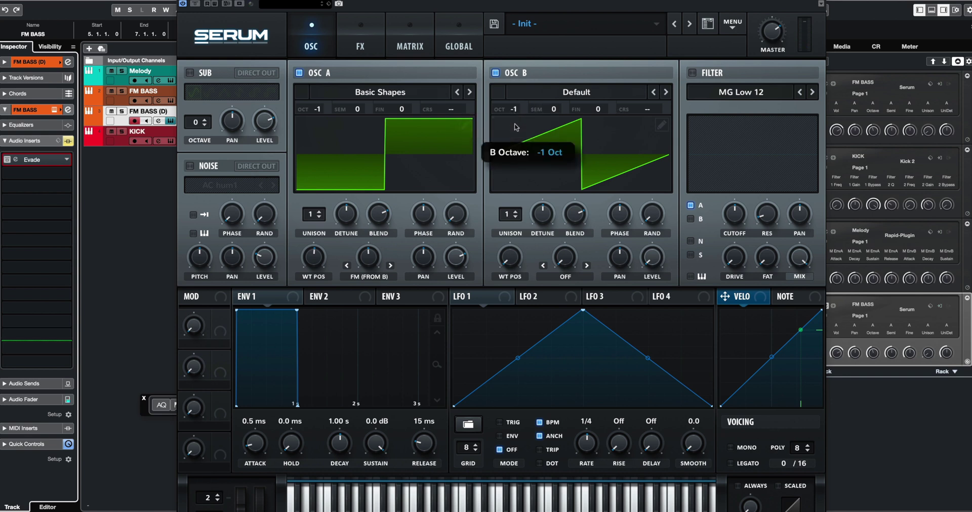
left_click_drag(515, 131, 517, 135)
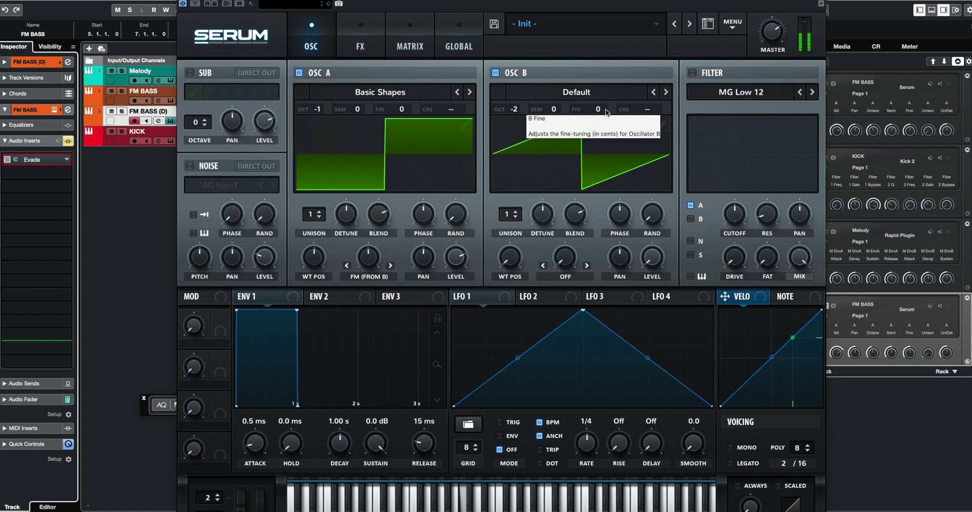
Fine-tune oscillator A's FM amount, trying oscillator B at octave -3 before returning it to -2.
left_click(371, 256)
left_click_drag(371, 255, 378, 318)
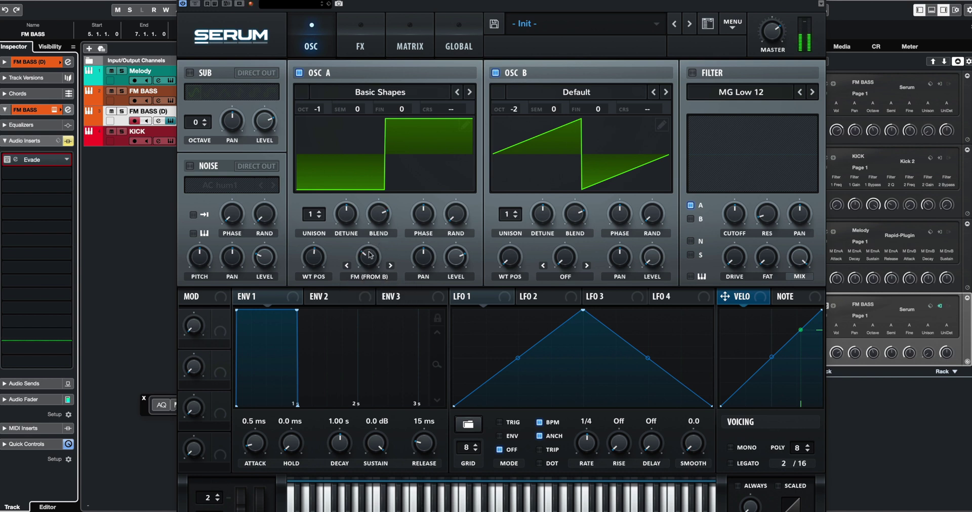
left_click_drag(370, 255, 369, 241)
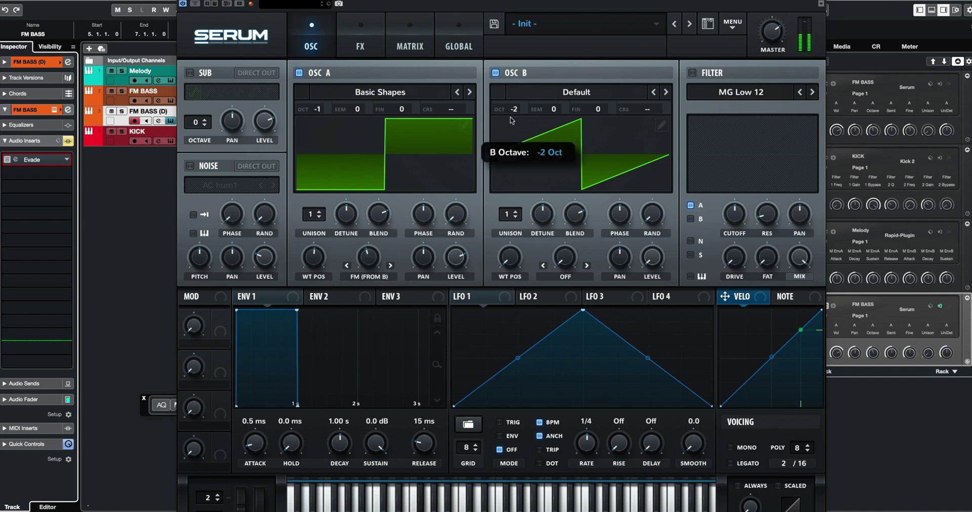
left_click_drag(368, 257, 379, 281)
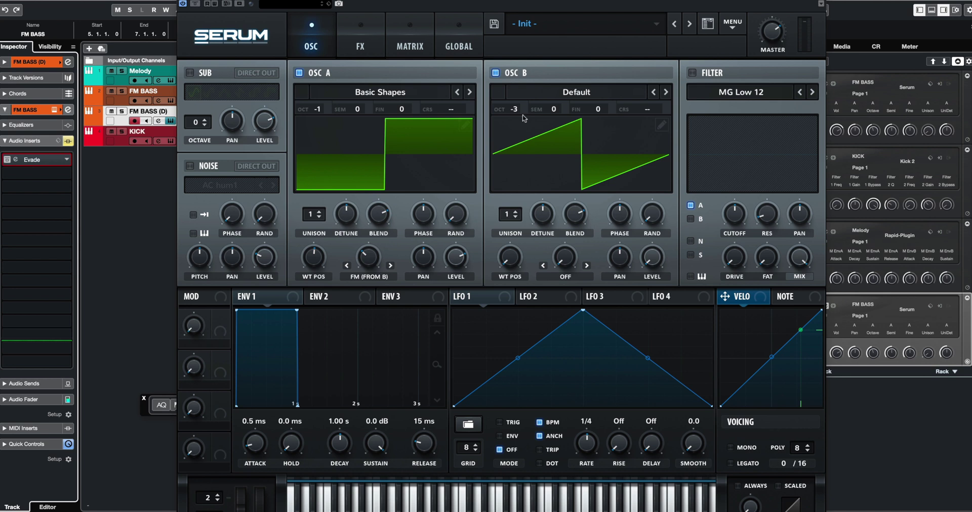
mouse_move(516, 110)
left_click_drag(517, 105, 515, 109)
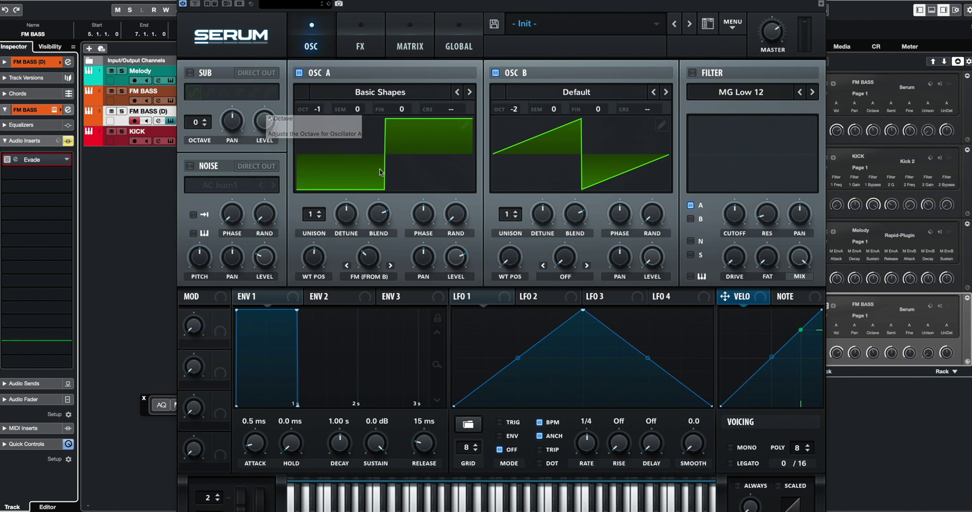
mouse_move(377, 266)
left_mouse_down()
mouse_move(381, 240)
mouse_move(380, 250)
left_mouse_up()
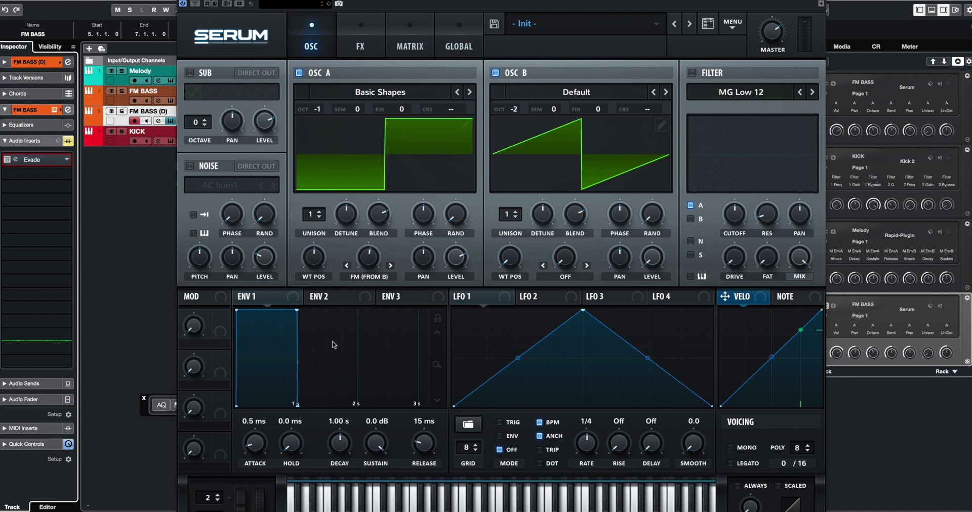
Enable the MG Low 12 filter on oscillator A and lower its cutoff.
left_click(693, 74)
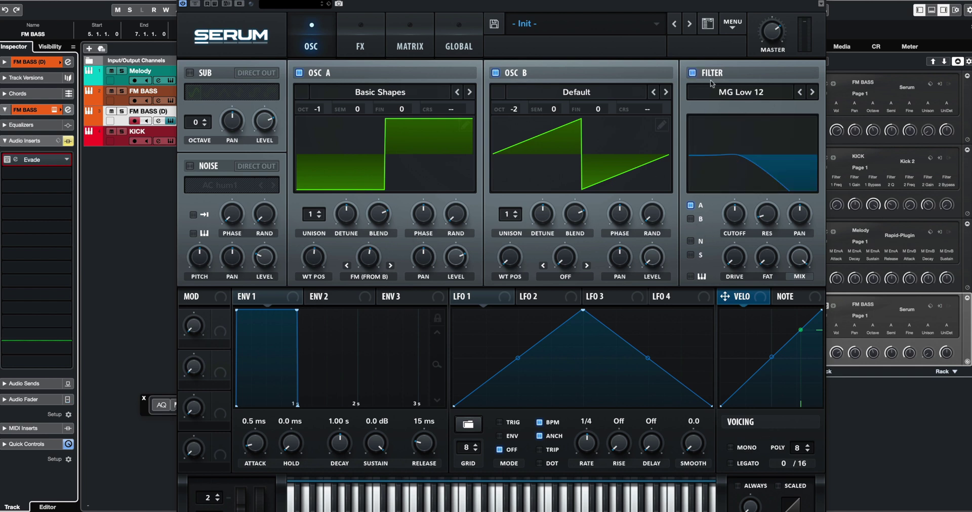
left_click_drag(735, 215, 733, 236)
scroll(742, 214, "up", 2)
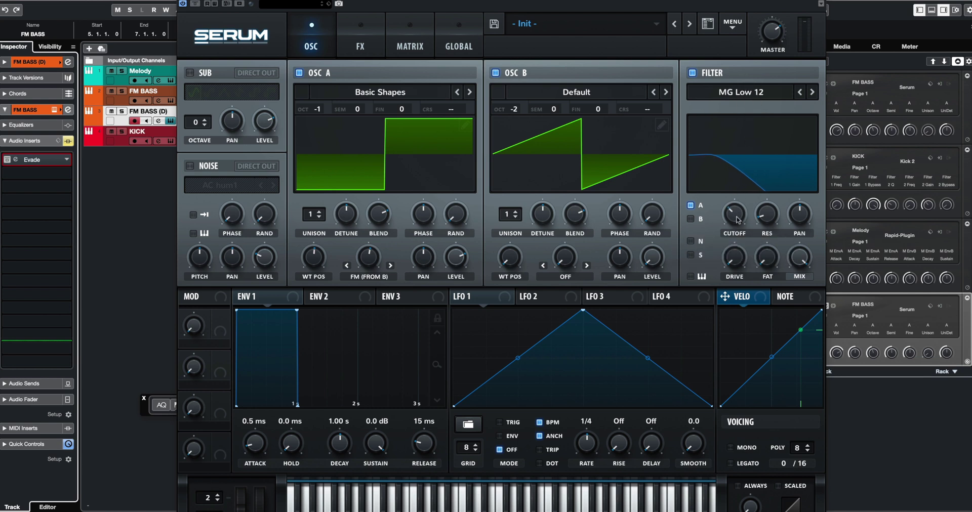
scroll(738, 218, "up", 1)
Shape envelope 2 with a 383 ms decay and 0% sustain, and assign it to modulate the filter cutoff.
left_click(330, 296)
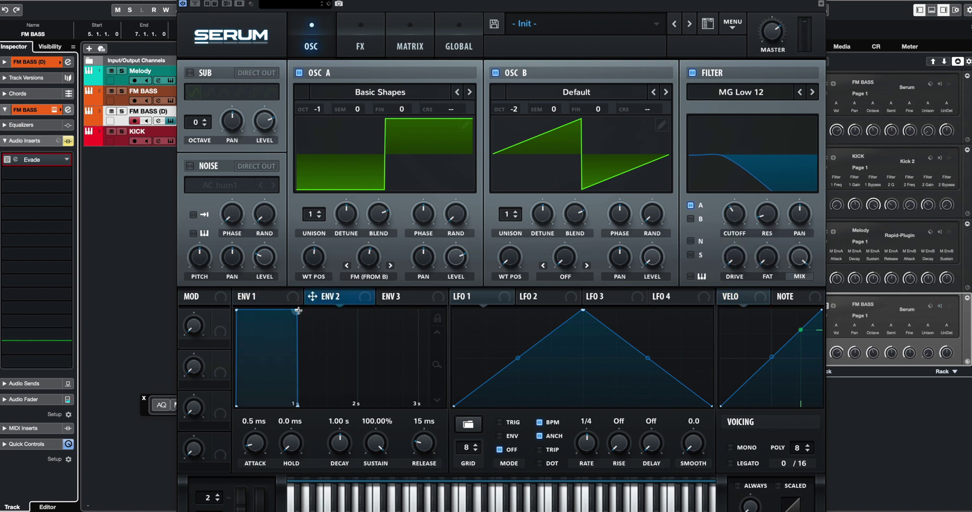
left_click_drag(297, 310, 260, 406)
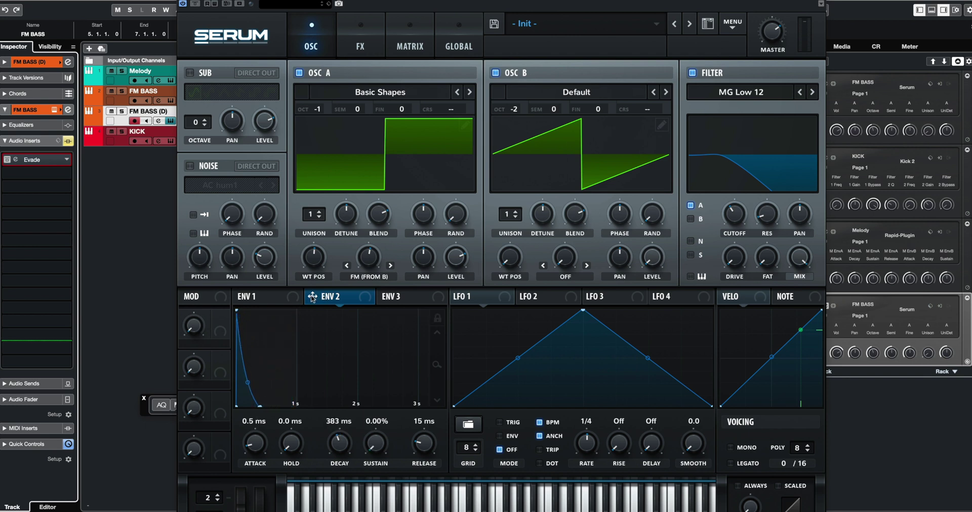
left_click_drag(312, 296, 724, 198)
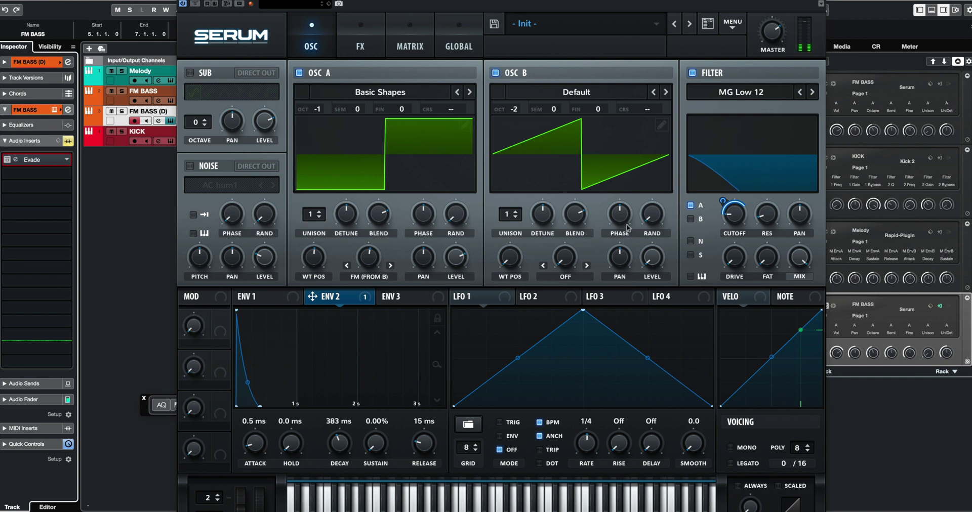
Raise oscillator B's phase.
mouse_move(622, 214)
left_mouse_down()
mouse_move(630, 176)
mouse_move(628, 184)
left_mouse_up()
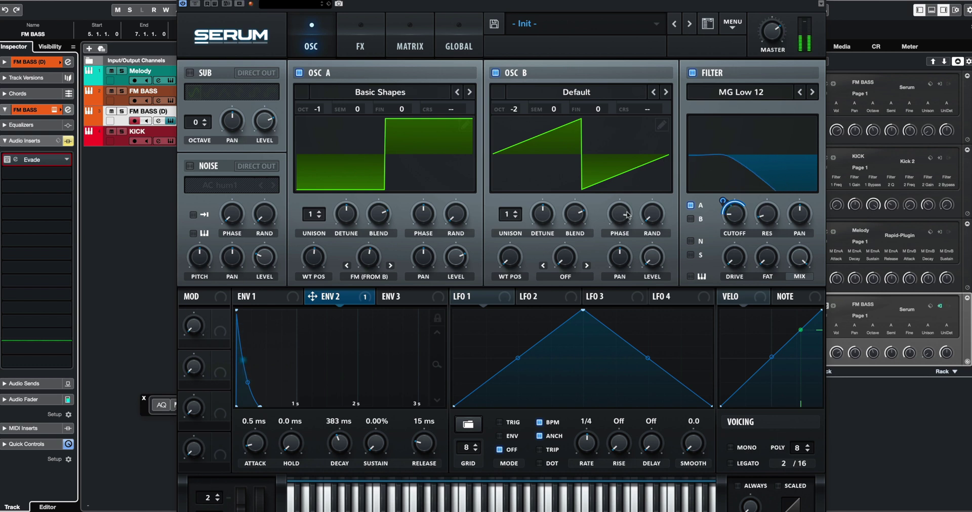
Lower oscillator B's phase and slightly reduce oscillator A's initial phase.
scroll(625, 214, "up", 5)
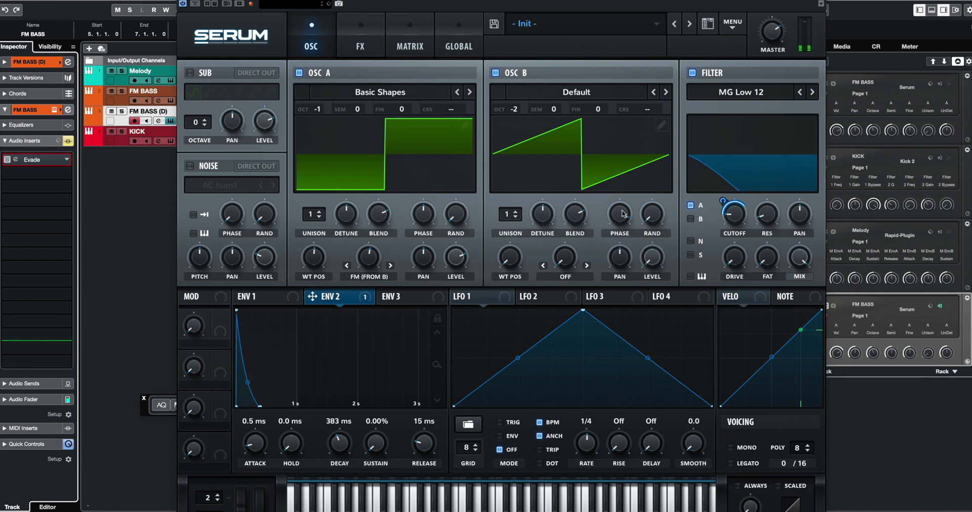
scroll(623, 215, "down", 3)
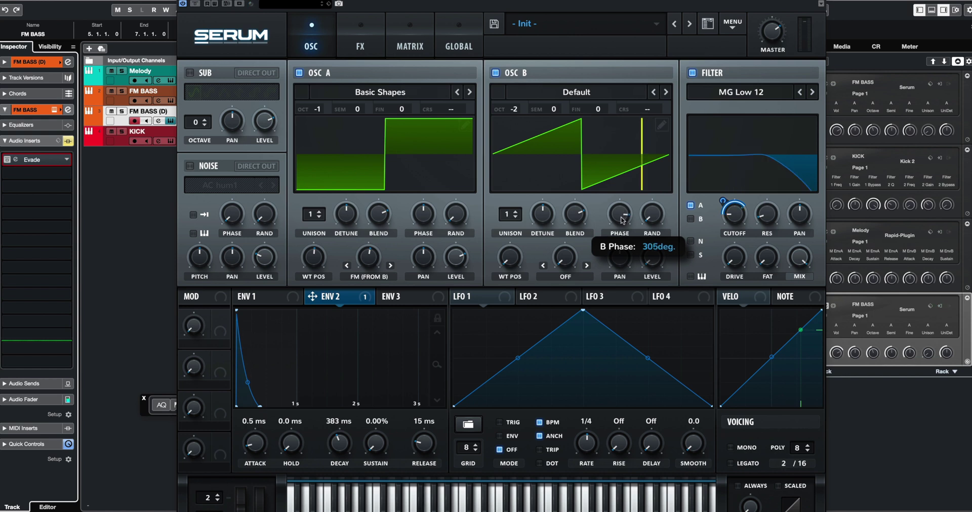
left_click_drag(623, 220, 618, 248)
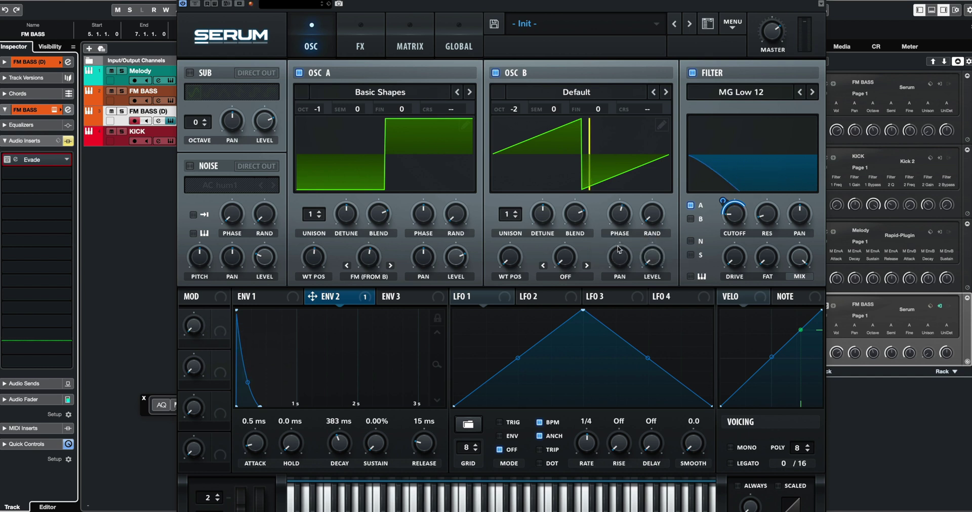
left_click(317, 115)
mouse_move(317, 124)
left_mouse_down()
mouse_move(318, 136)
mouse_move(324, 131)
left_mouse_up()
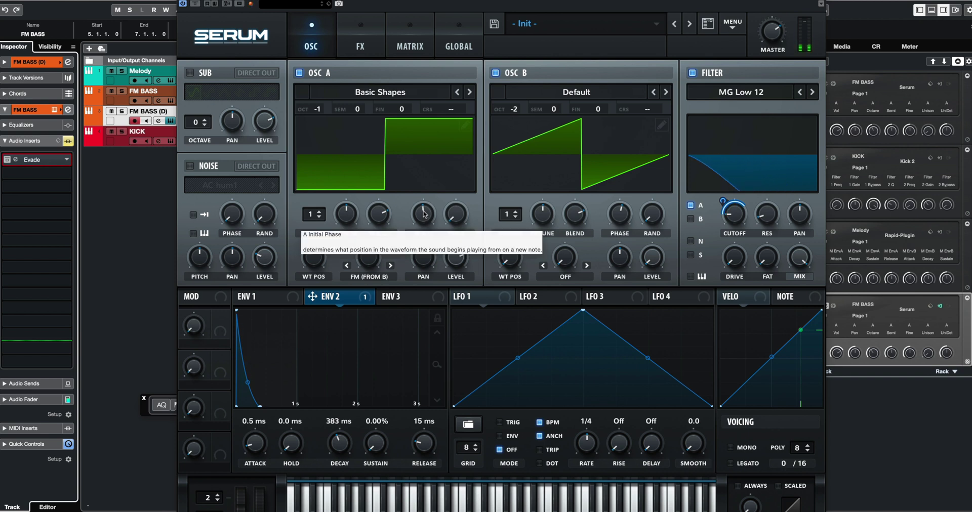
mouse_move(425, 213)
left_mouse_down()
mouse_move(421, 255)
mouse_move(428, 223)
left_mouse_up()
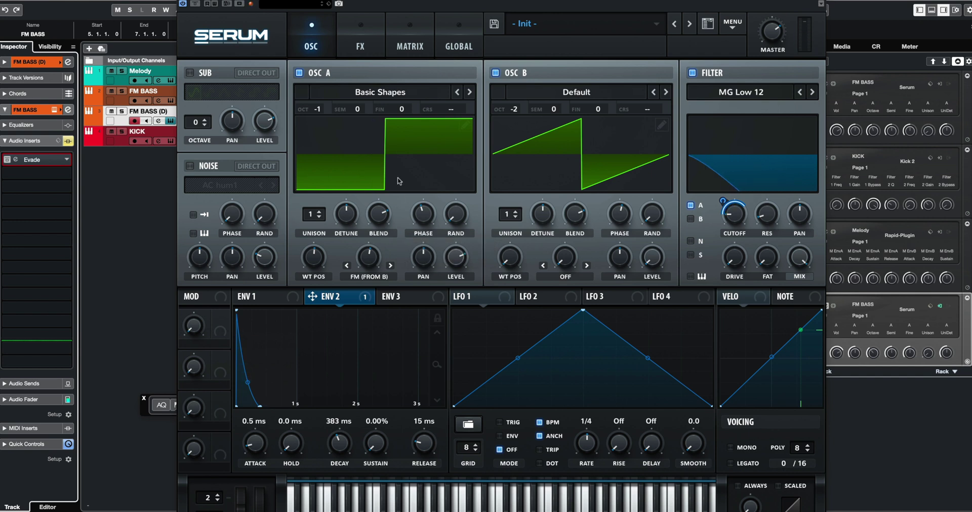
Set oscillator B's warp mode to Bend + and raise the warp amount to curve its saw wave slightly.
left_click(551, 276)
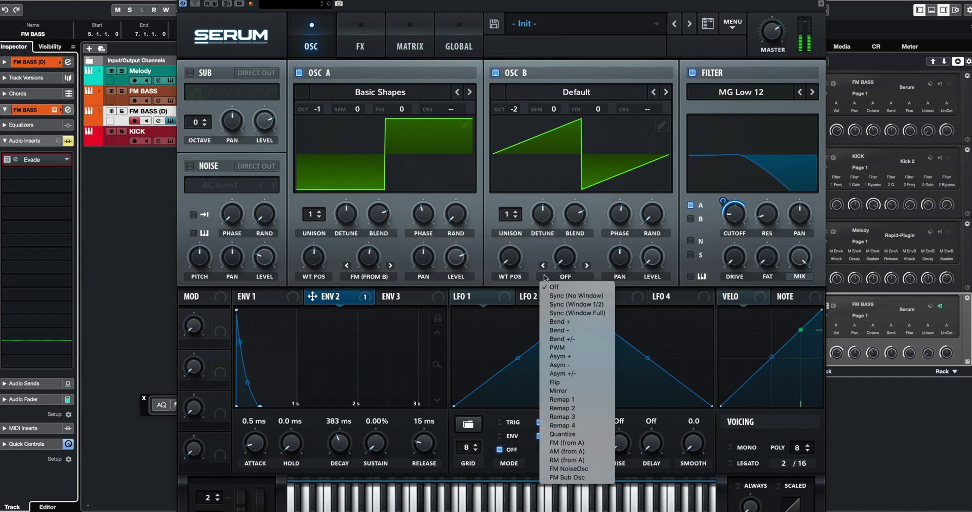
left_click(585, 324)
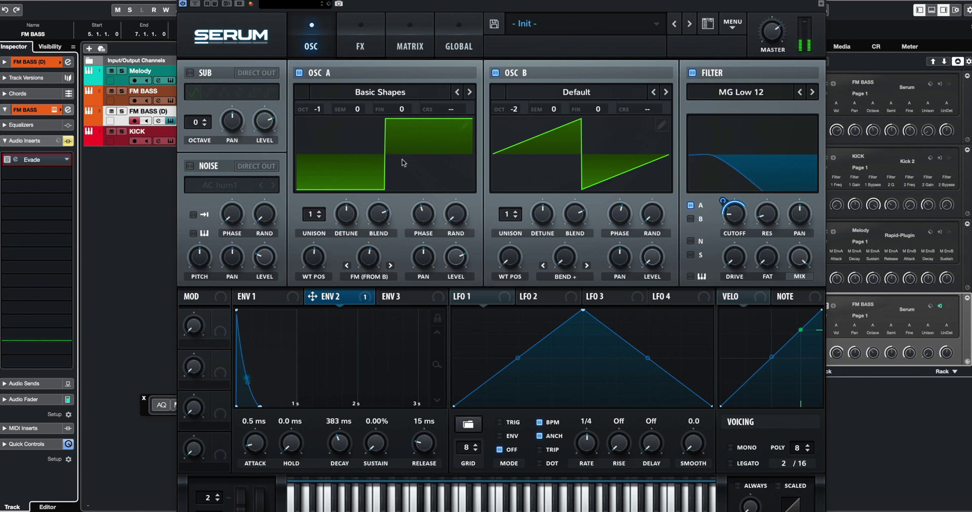
left_click_drag(564, 260, 565, 290)
left_click_drag(566, 259, 564, 229)
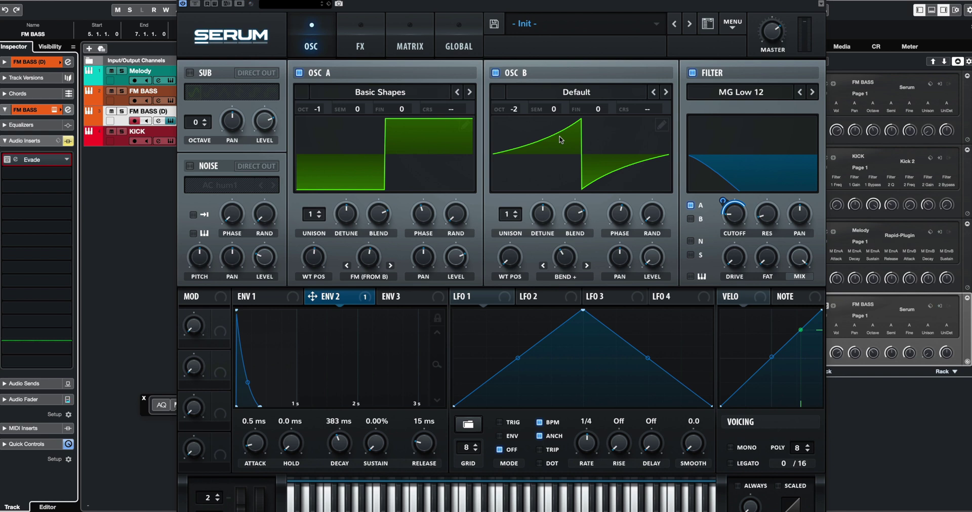
Try the Bend - warp mode on oscillator B with a varied warp amount, then return to Bend +.
left_click(575, 278)
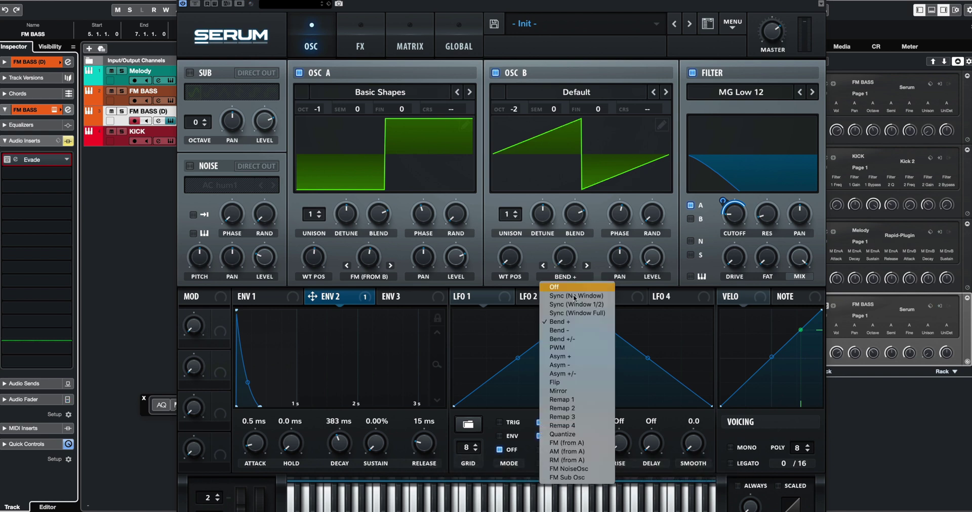
left_click(572, 330)
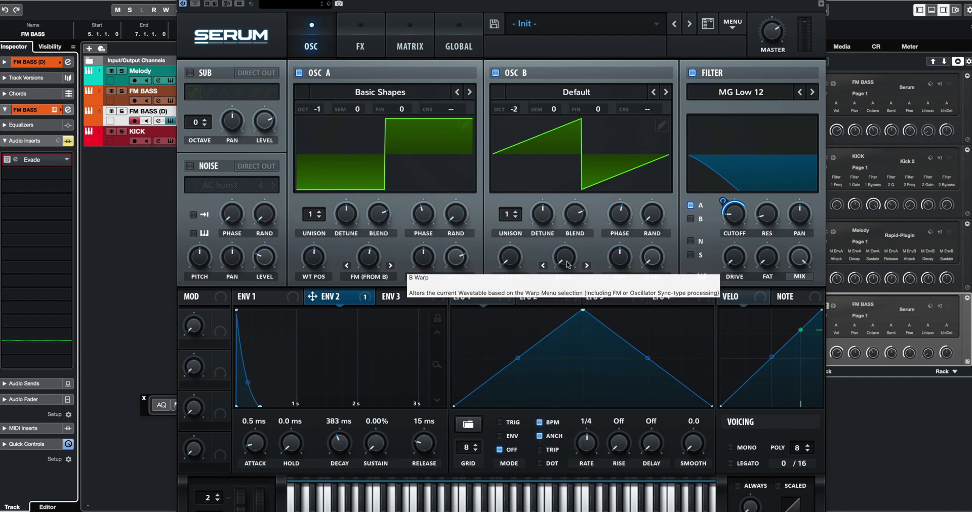
left_click_drag(565, 266, 567, 143)
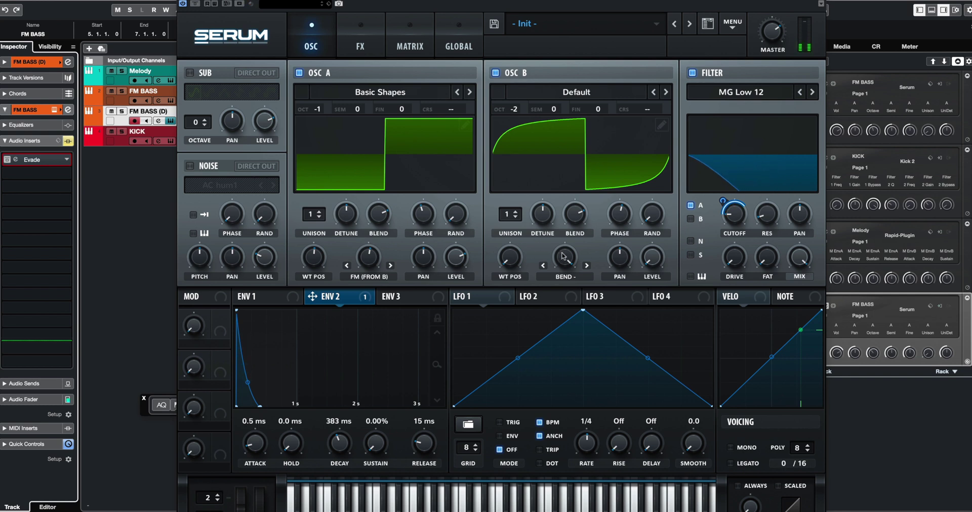
left_click_drag(561, 257, 576, 142)
left_click(572, 278)
left_click(562, 323)
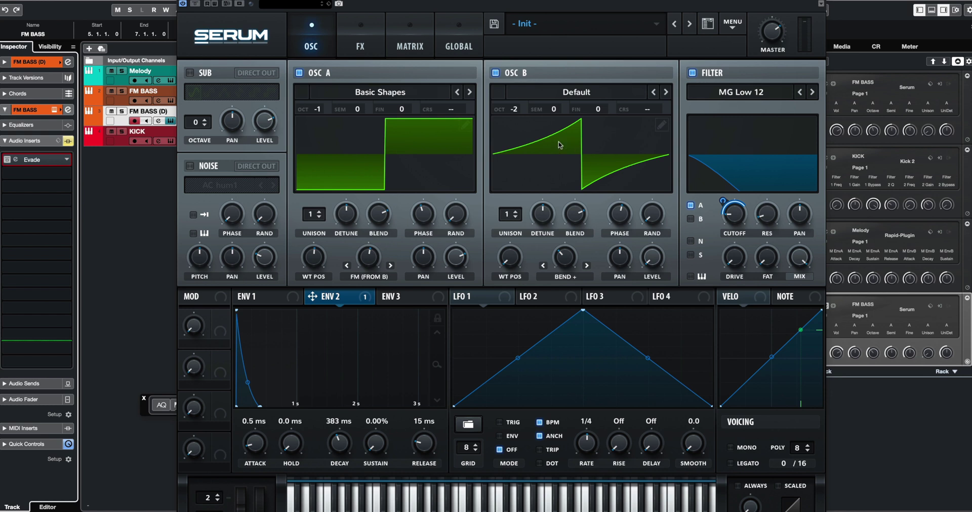
Add another repeat of the KICK clip at bar 5, beneath the FM BASS (D) clip in the arrangement.
left_click_drag(375, 2, 587, 2)
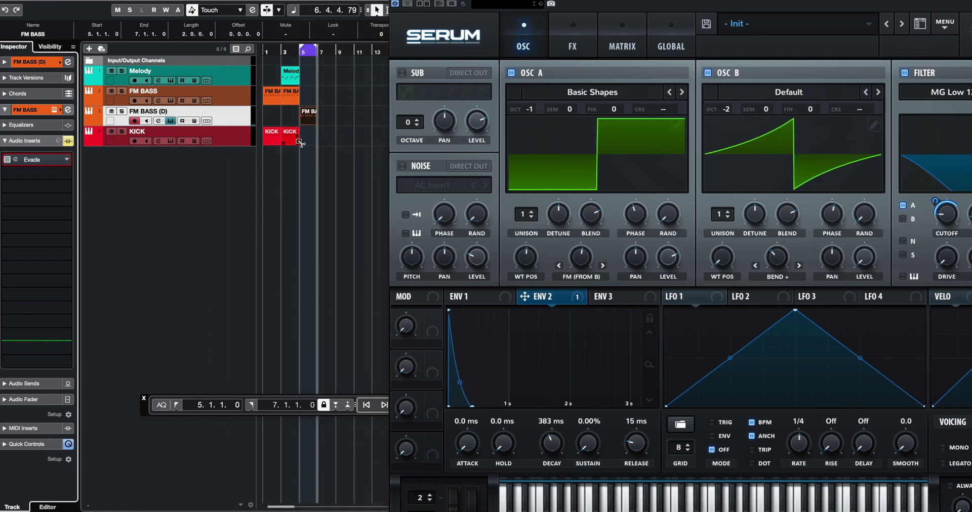
left_click_drag(291, 139, 307, 140)
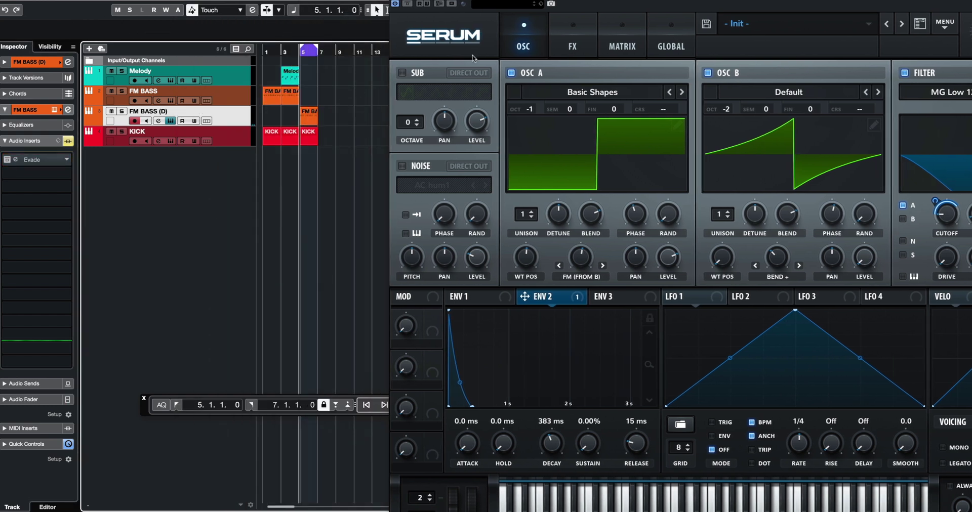
left_click_drag(607, 3, 416, 3)
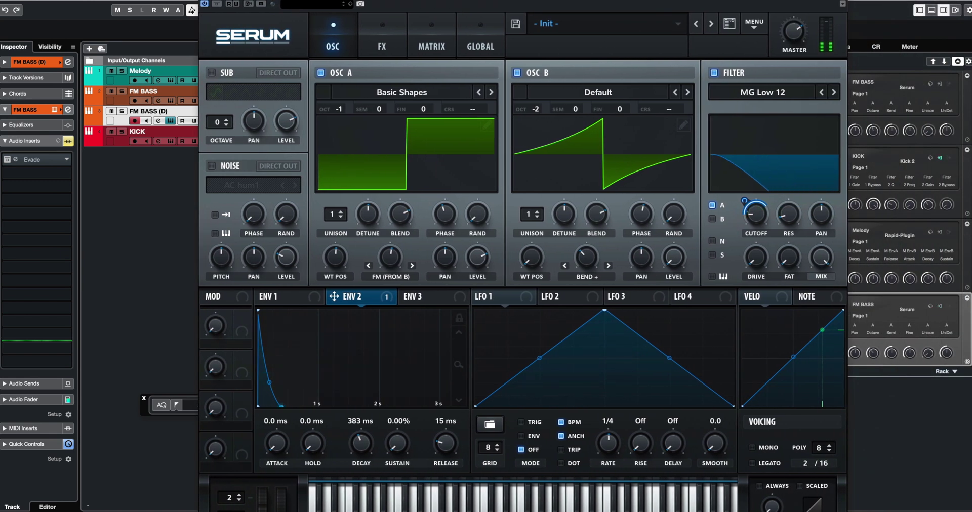
Compare the bass with oscillator B's warp mode set to Off, then restore Bend +.
left_click(586, 277)
left_click(586, 288)
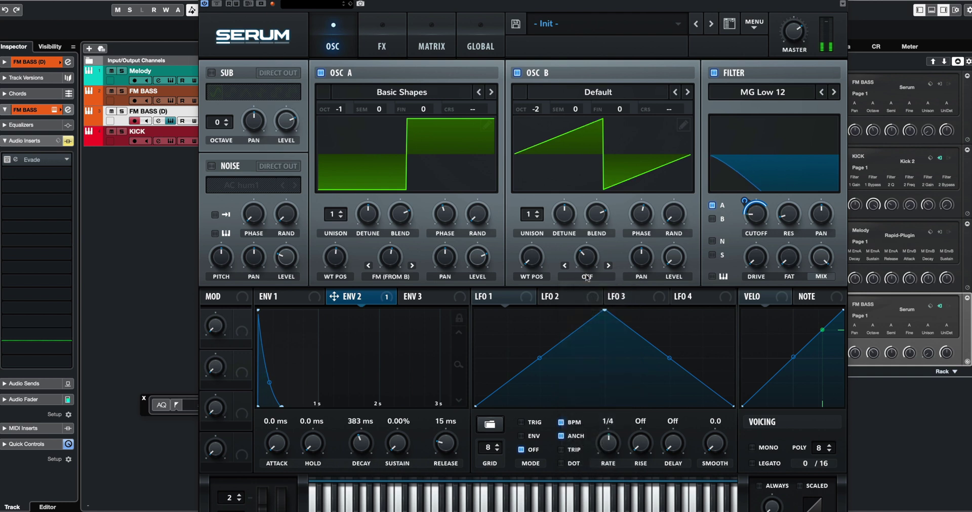
left_click(586, 277)
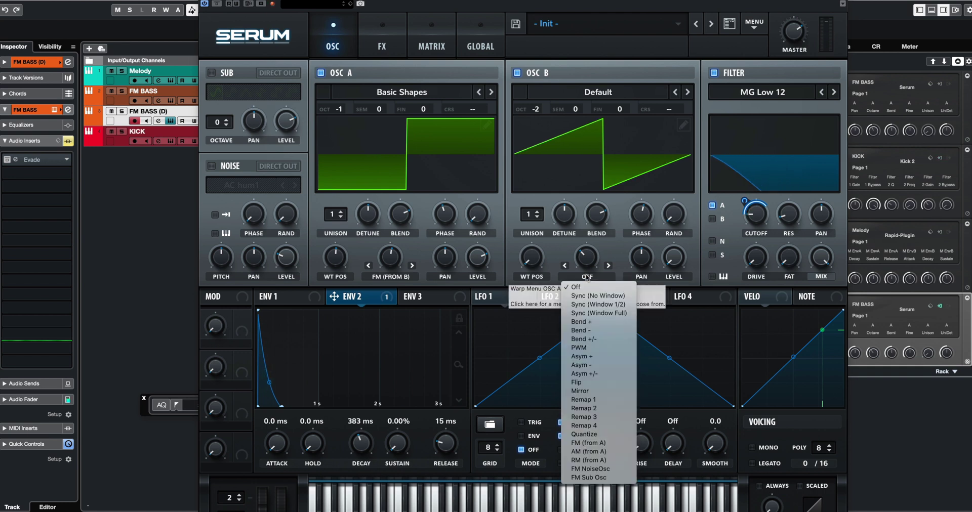
left_click(587, 322)
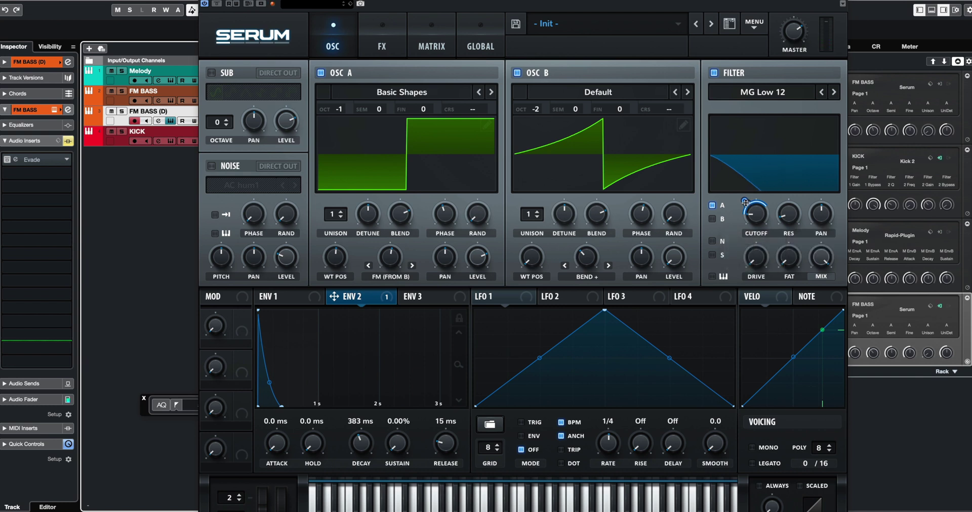
Increase envelope 2's modulation amount on the filter cutoff and raise the filter's drive and fat.
left_click_drag(745, 202, 747, 199)
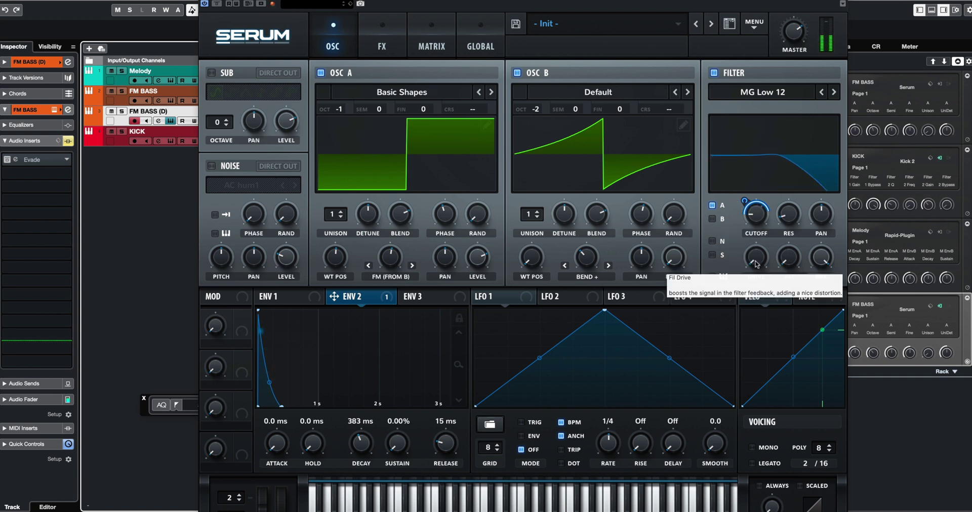
left_click_drag(756, 264, 779, 240)
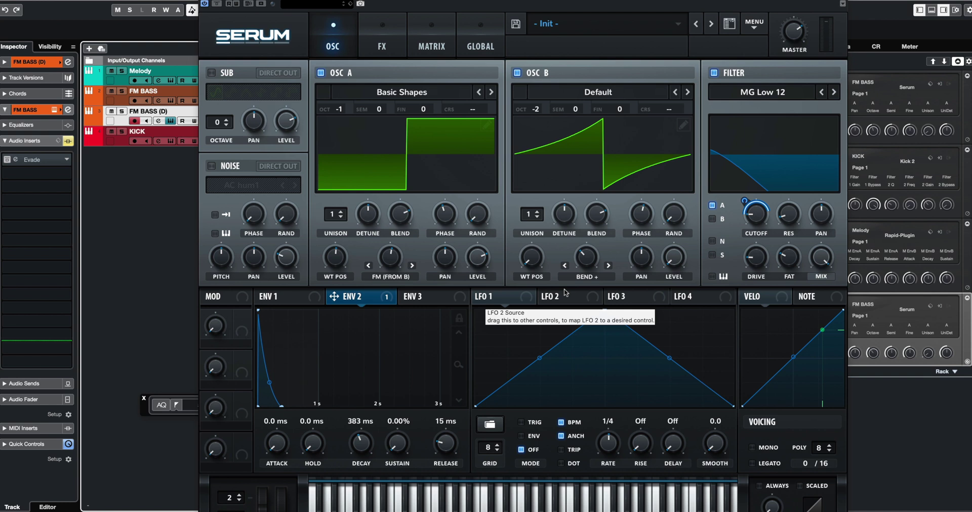
Duplicate the Melody clip so that it also plays from bar 5 in the arrangement.
left_click_drag(565, 3, 764, 3)
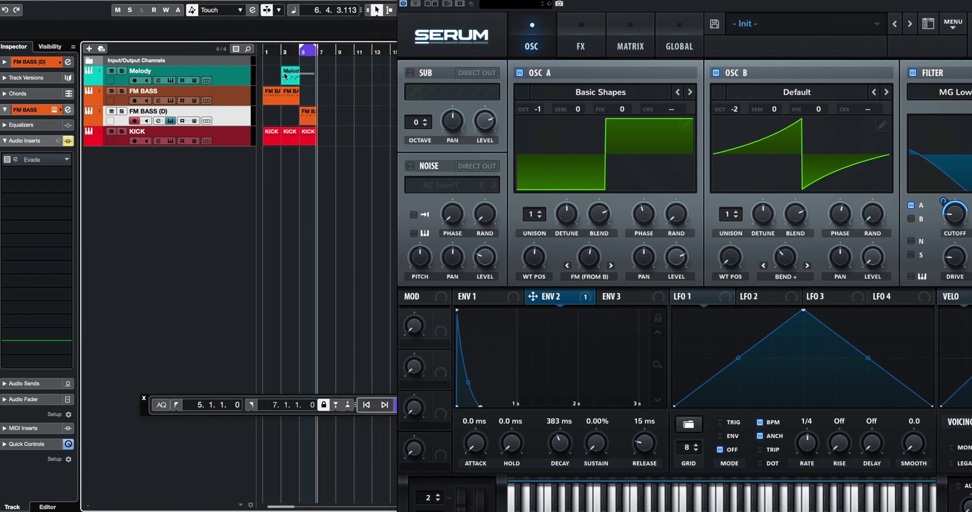
key("ctrl+d")
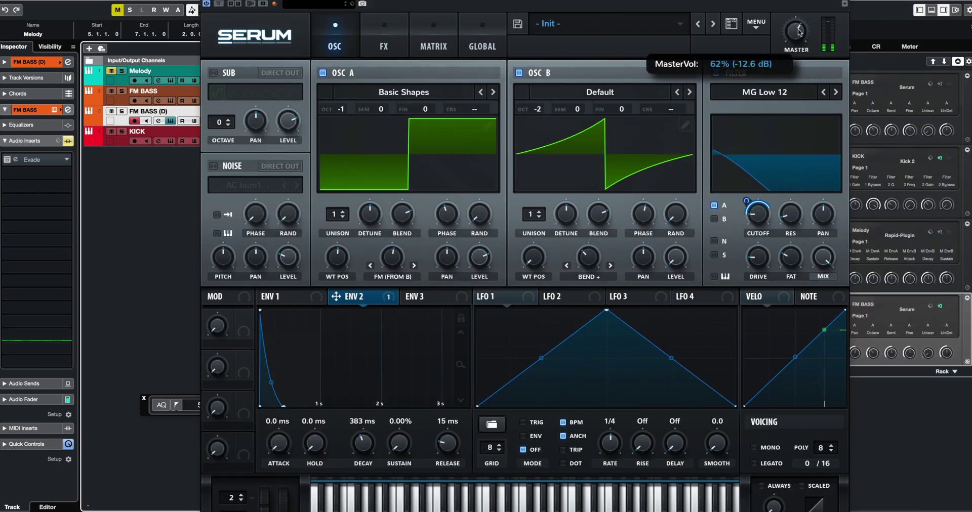
Enable the distortion effect in Tube mode and raise its drive slightly.
left_click(368, 31)
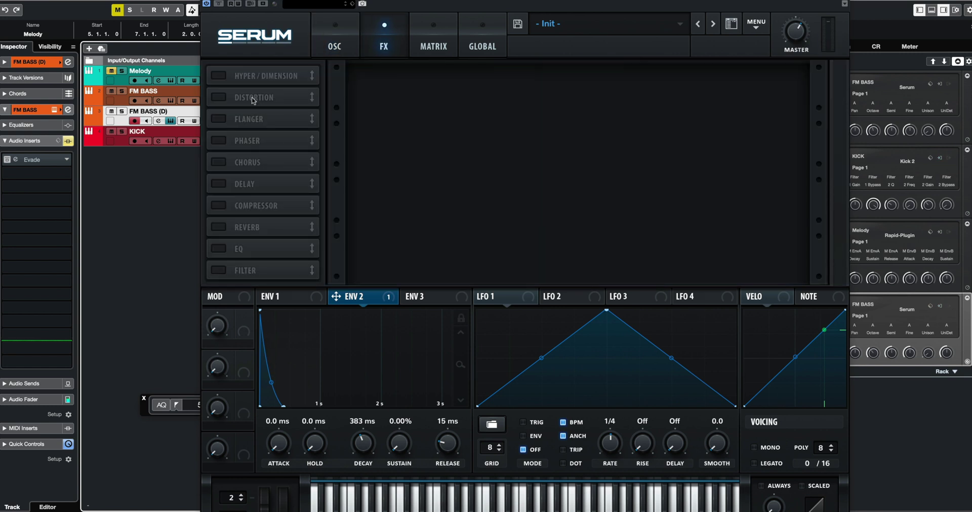
left_click(219, 97)
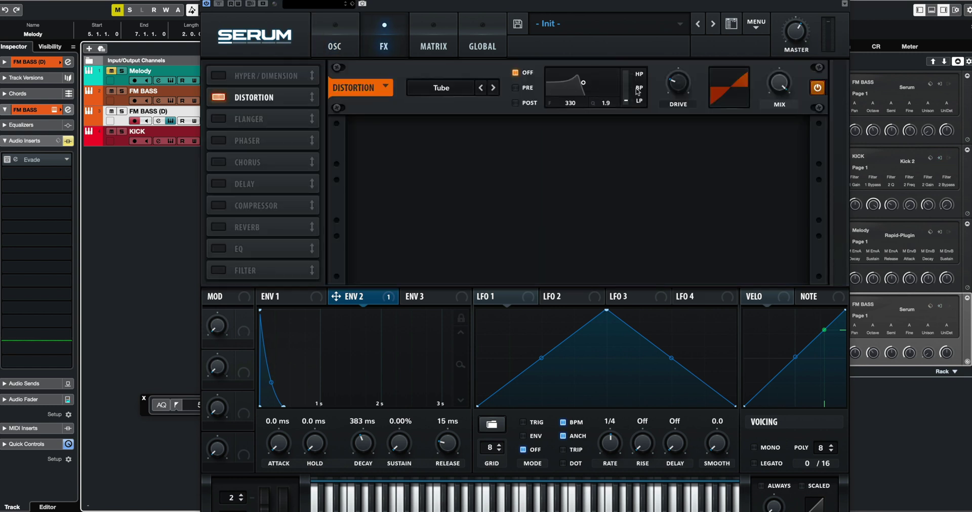
mouse_move(684, 82)
Compare the bass with the distortion bypassed and active, leaving the effect on.
left_click(816, 88)
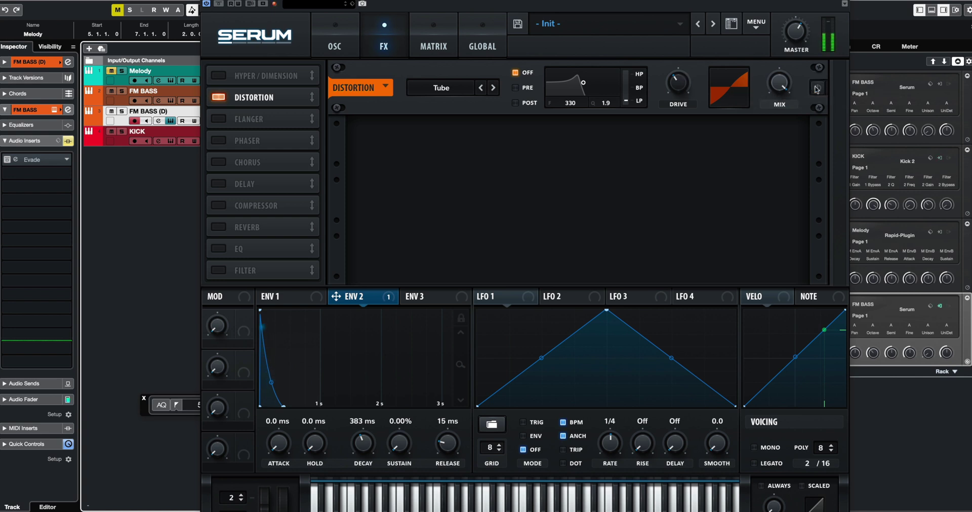
left_click(816, 88)
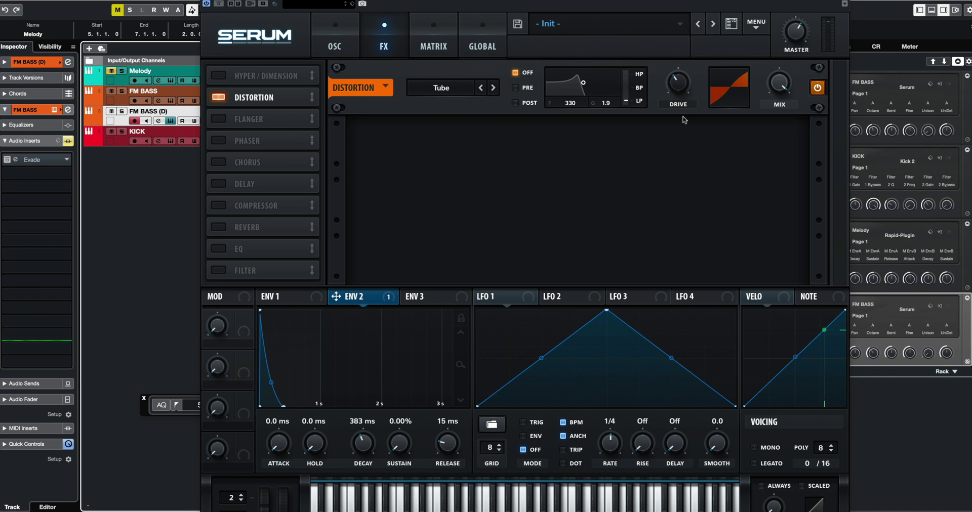
left_click(818, 88)
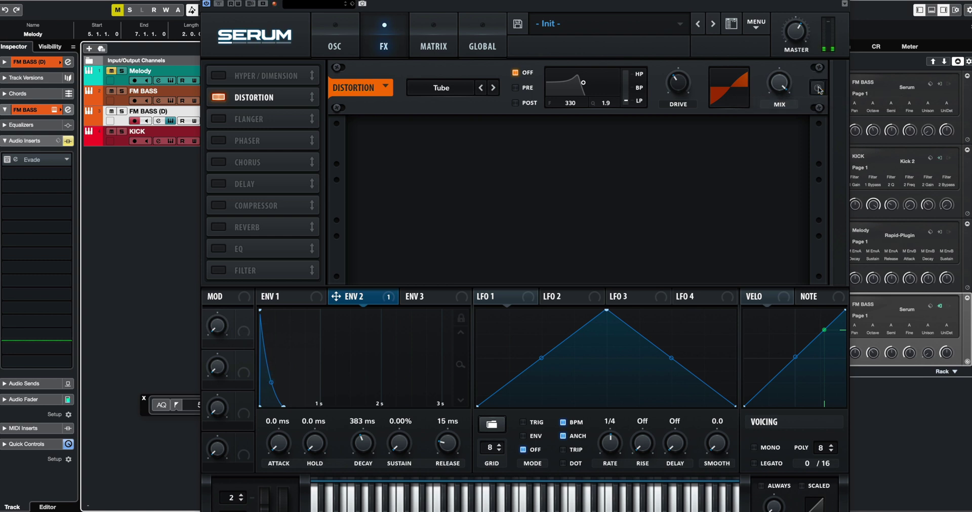
left_click(818, 88)
Place the distortion's filter post-effect as a high-pass at 54 Hz with a Q of 0.1.
left_click(516, 104)
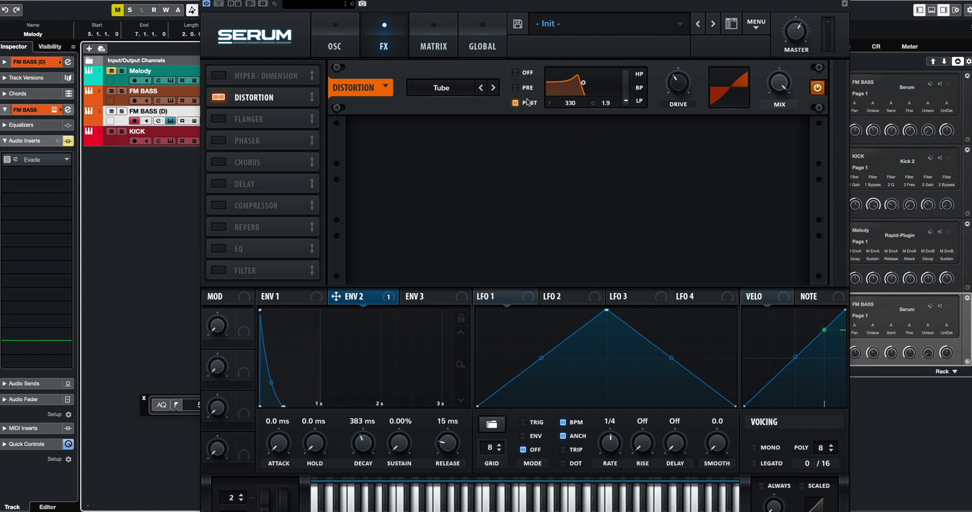
left_click_drag(627, 102, 575, 97)
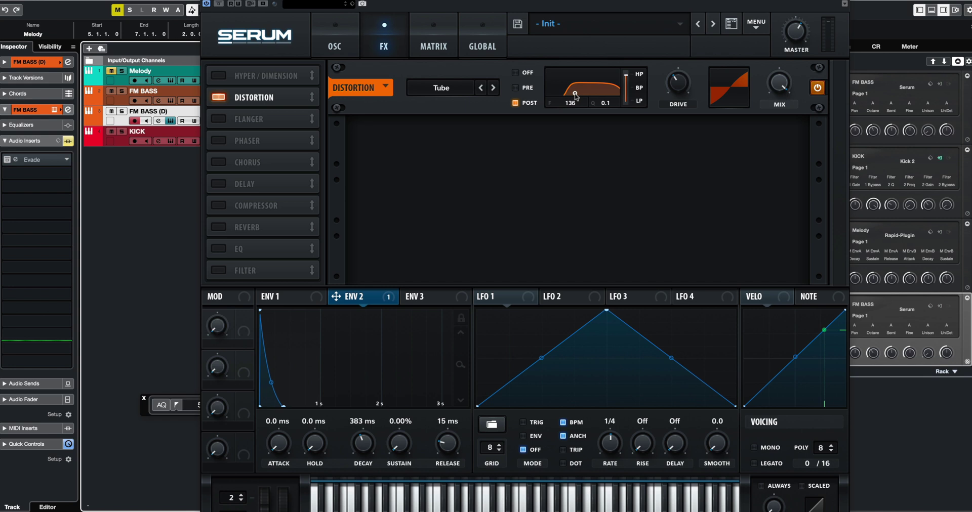
left_click_drag(576, 97, 566, 96)
left_click_drag(565, 96, 568, 96)
Reshape LFO 1 into a steep curve that starts at maximum and decays to zero.
left_click(347, 48)
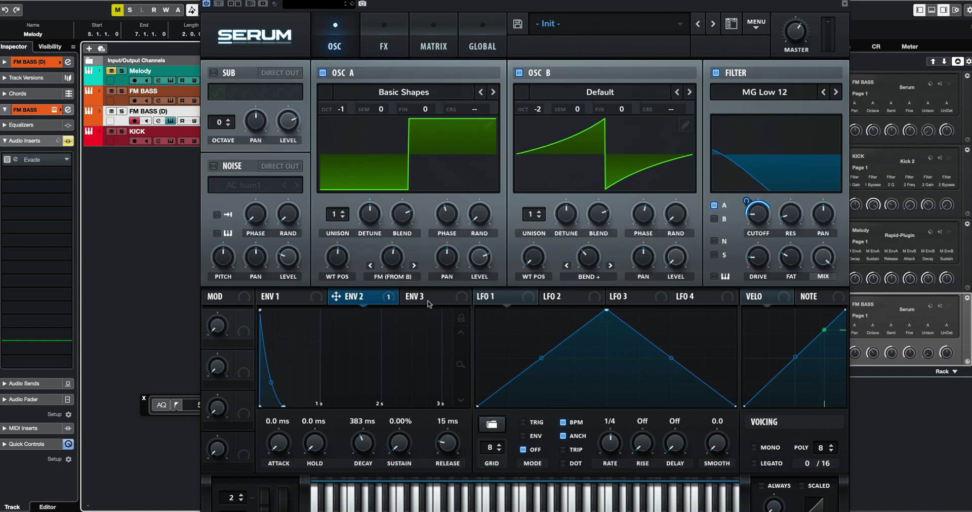
left_click(491, 298)
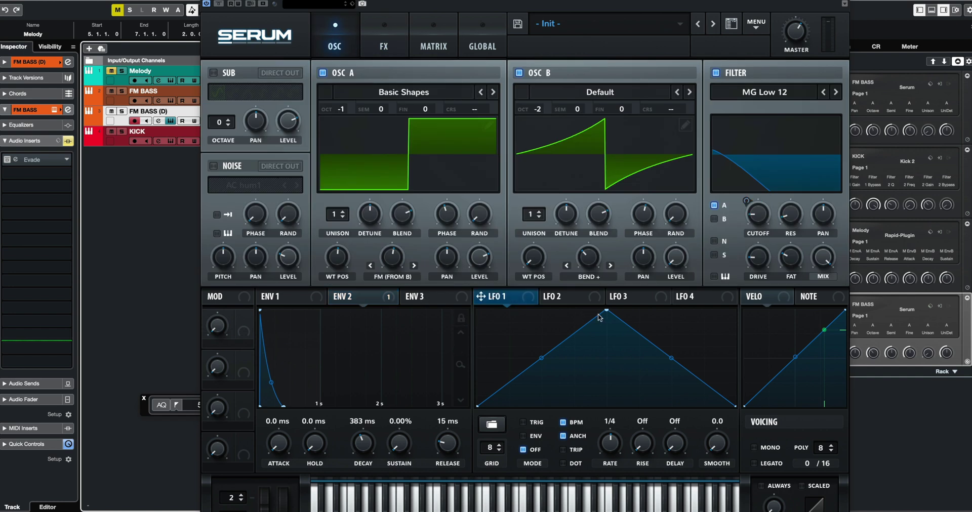
left_click_drag(599, 317, 478, 311)
left_click_drag(601, 361, 589, 380)
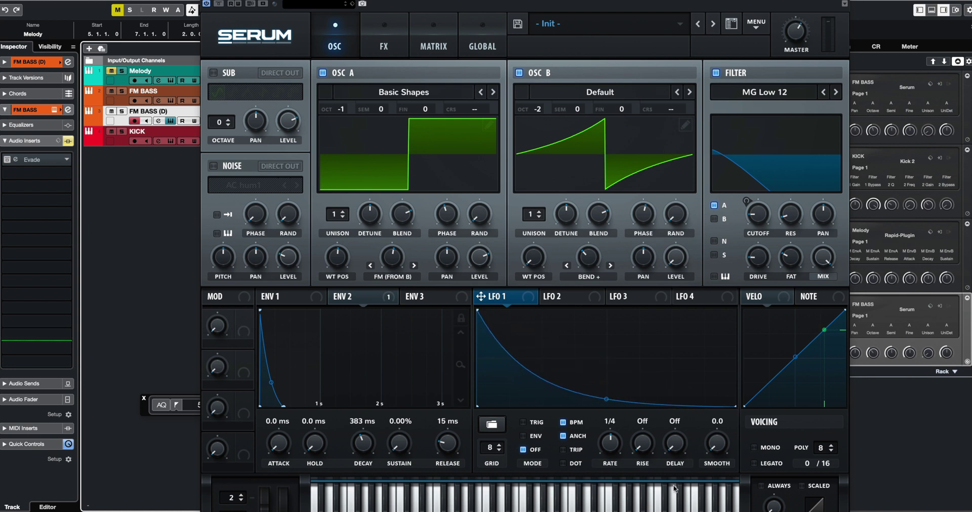
Set LFO 1 to envelope mode with BPM sync off and a rate of 4.9 Hz.
left_click(523, 436)
left_click(564, 422)
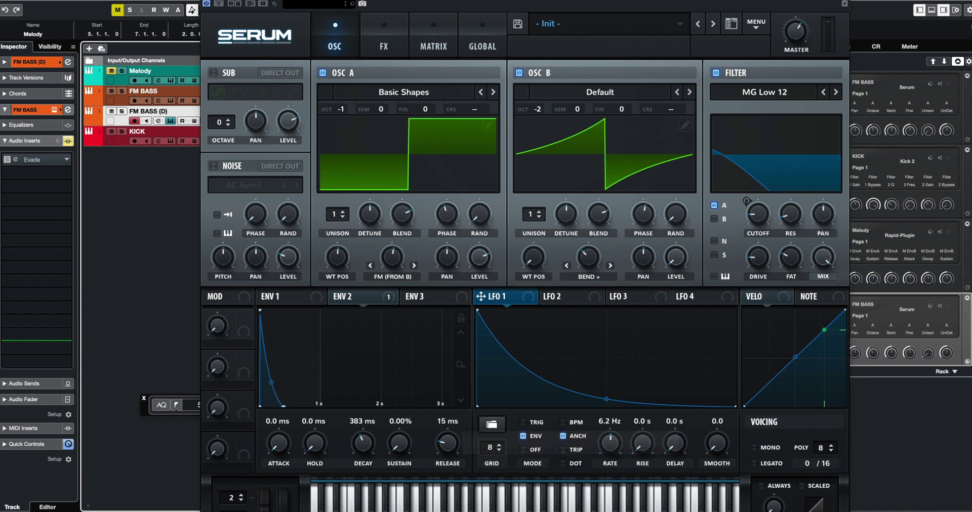
mouse_move(612, 464)
left_mouse_down()
mouse_move(615, 440)
mouse_move(614, 451)
left_mouse_up()
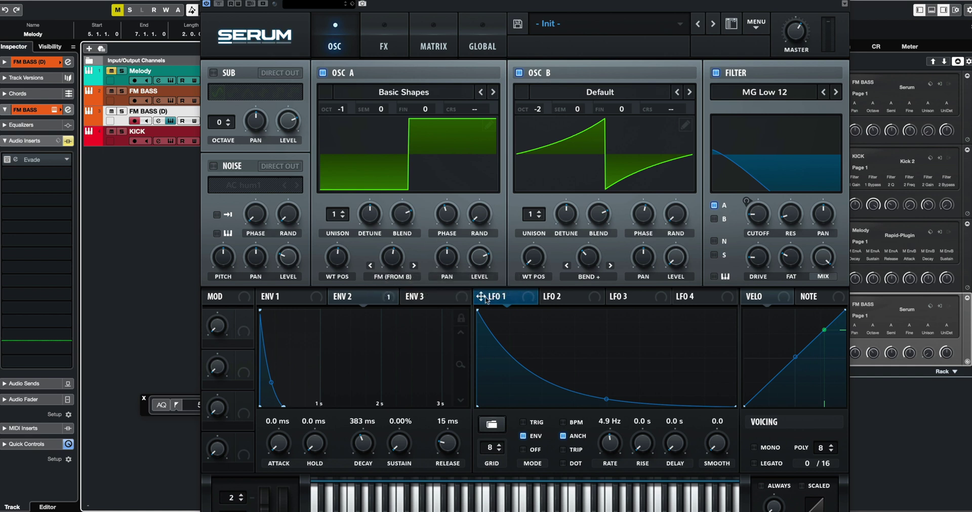
Assign LFO 1 to modulate the distortion effect's mix.
left_click(384, 46)
left_click_drag(481, 297, 775, 90)
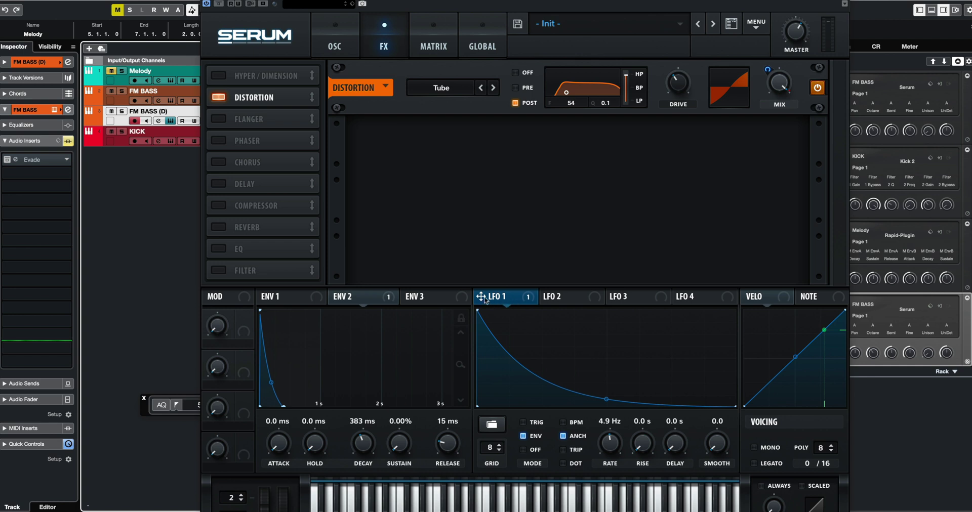
Raise LFO 1's modulation depth on the distortion mix to its full range.
left_click_drag(481, 297, 481, 316)
left_click_drag(768, 70, 763, 117)
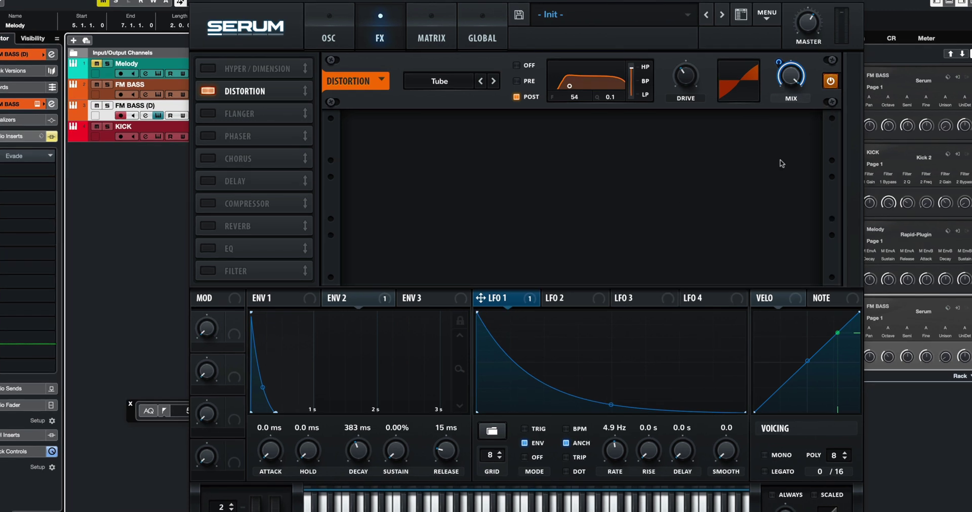
right_click(783, 94)
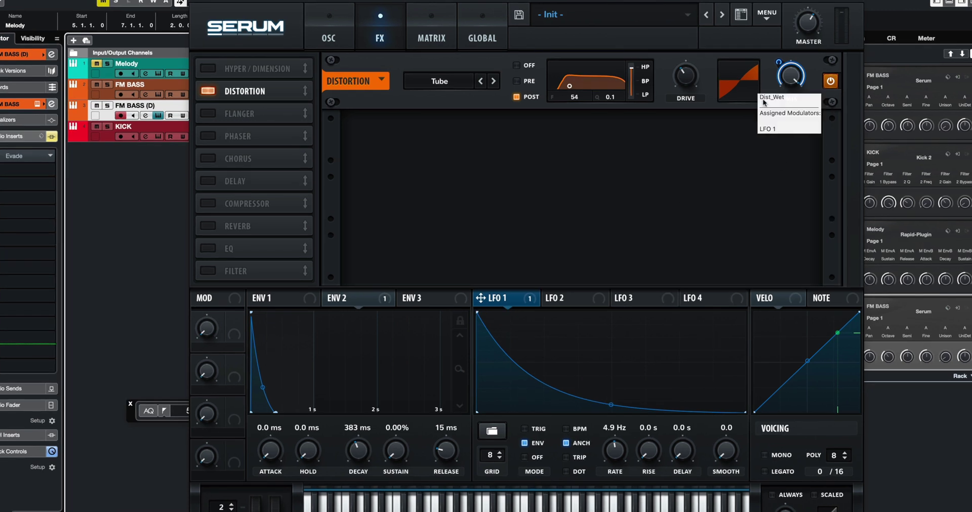
left_click(626, 97)
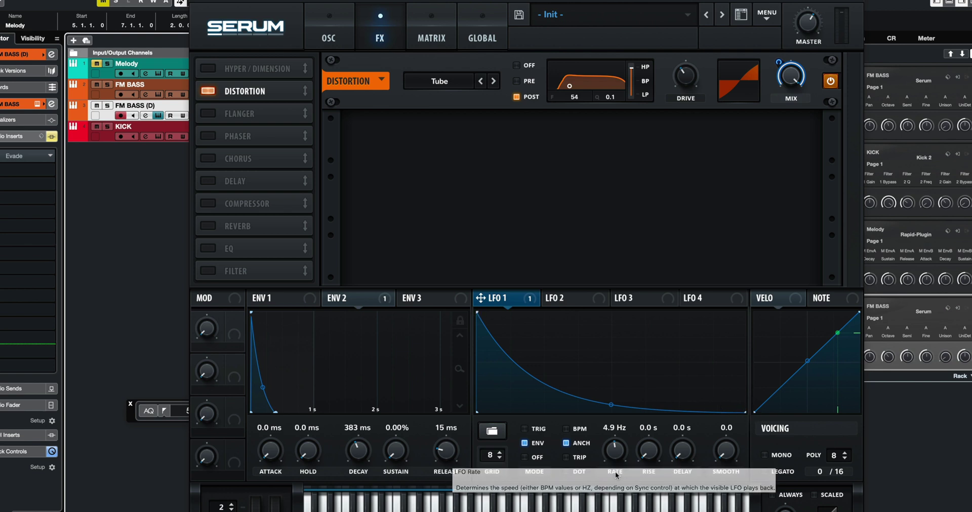
Try faster and slower LFO 1 rates, and settle on 3.1 Hz.
left_click_drag(609, 464, 627, 440)
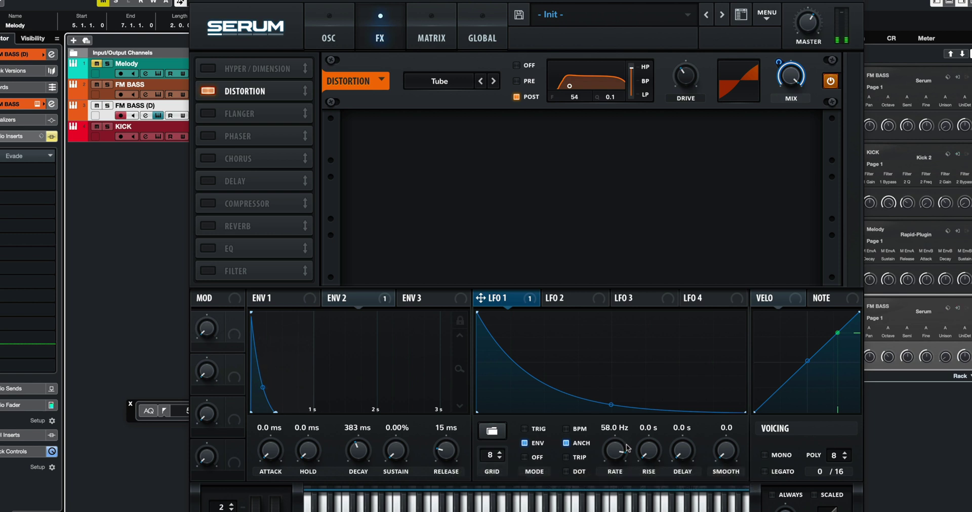
left_click_drag(627, 447, 613, 511)
left_click_drag(612, 452, 613, 421)
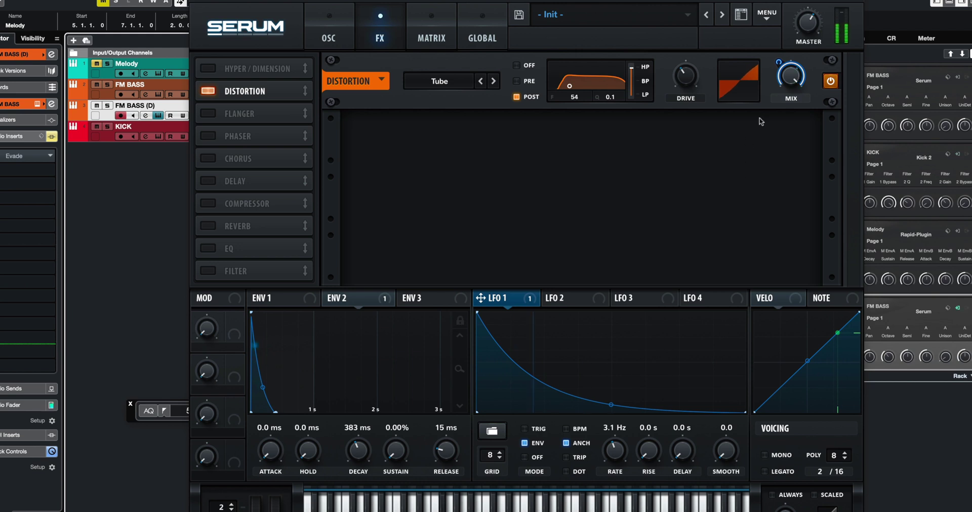
Mute the KICK track and compare the bass with LFO 1's modulation of the distortion mix bypassed and active.
right_click(788, 76)
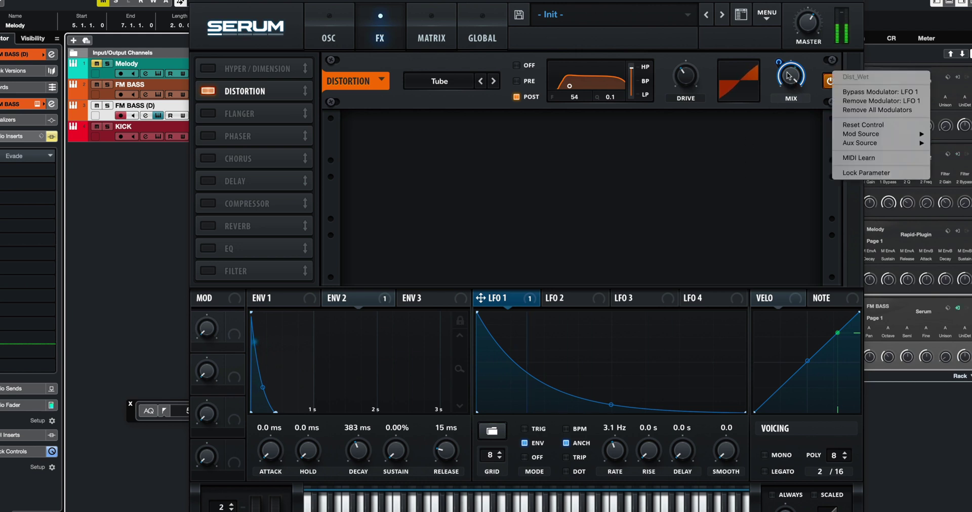
left_click(861, 92)
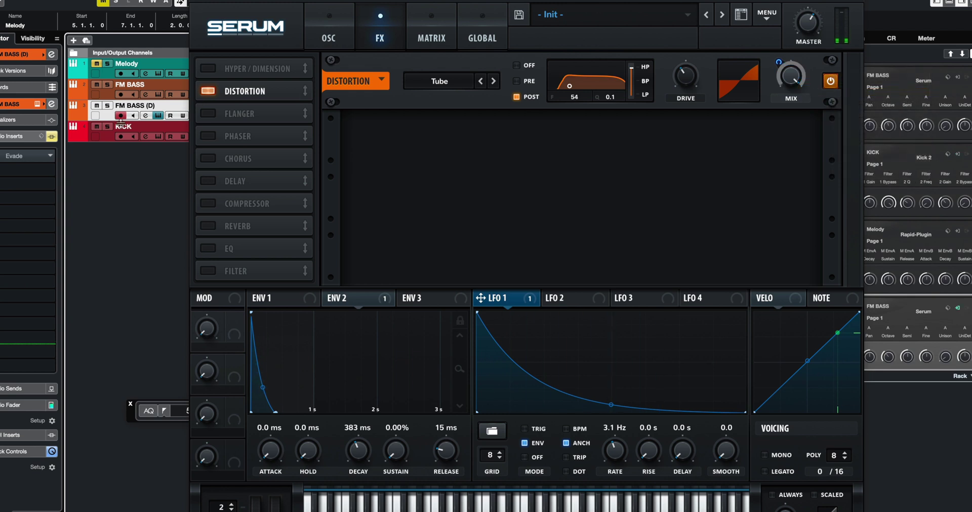
left_click(98, 127)
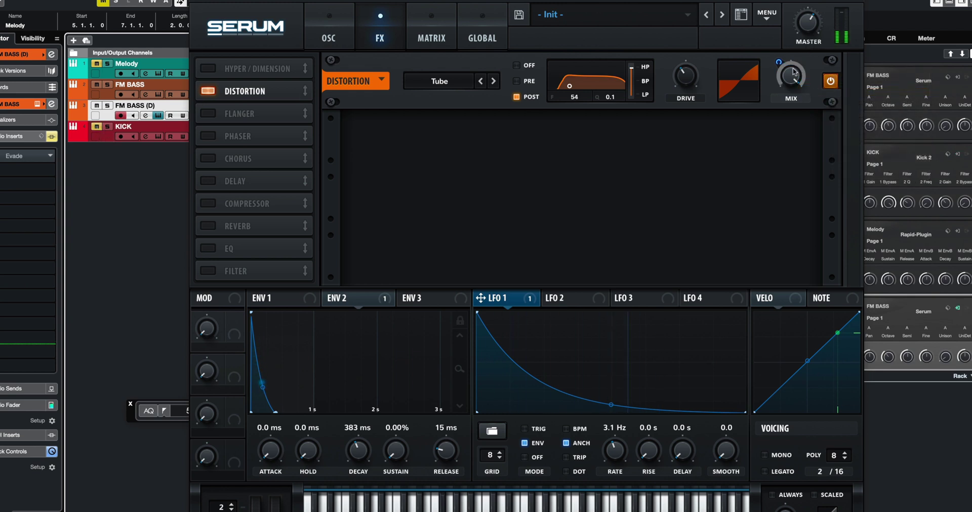
right_click(797, 72)
left_click(855, 89)
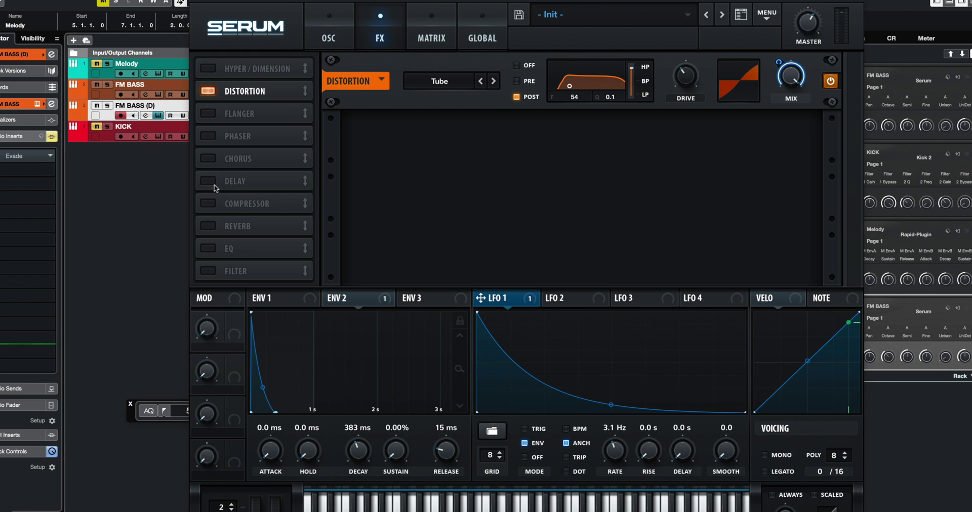
Enable the compressor with a threshold slightly above midpoint, higher ratio, longer attack and shorter release, and compare the sound with it bypassed.
left_click(208, 204)
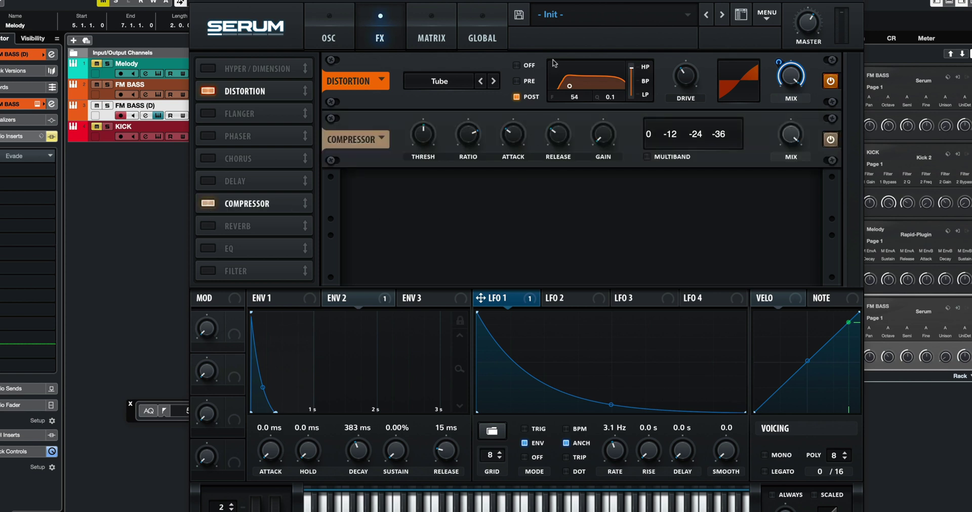
left_click_drag(422, 133, 459, 2)
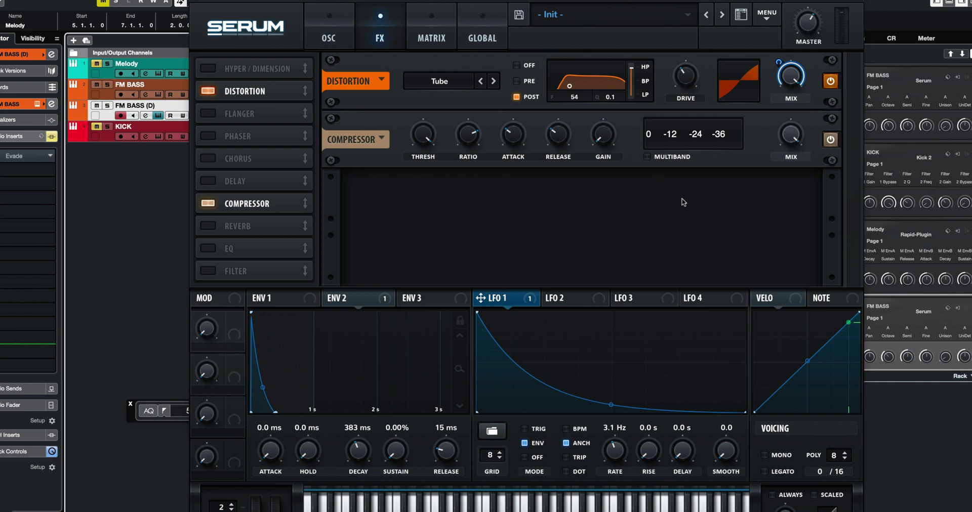
left_click_drag(423, 136, 506, 182)
left_click_drag(557, 135, 555, 150)
left_click_drag(437, 140, 442, 65)
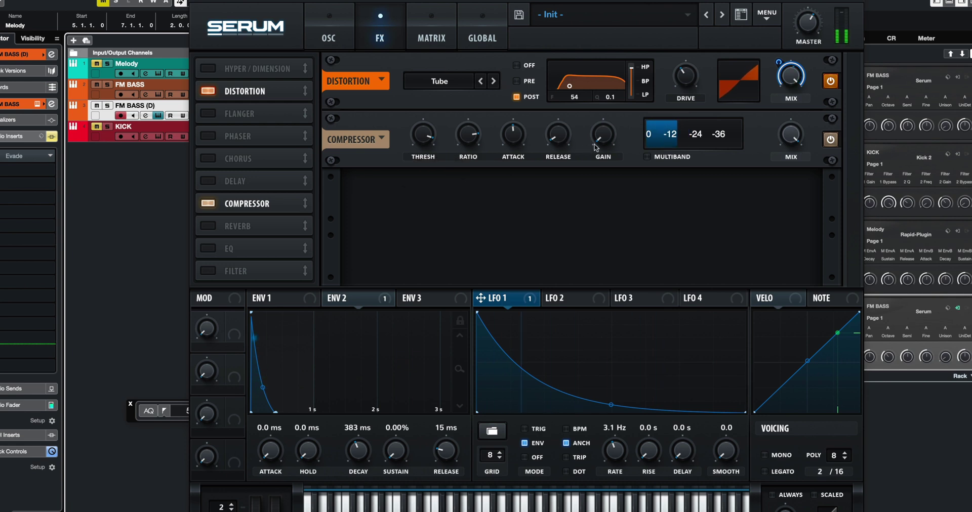
mouse_move(562, 135)
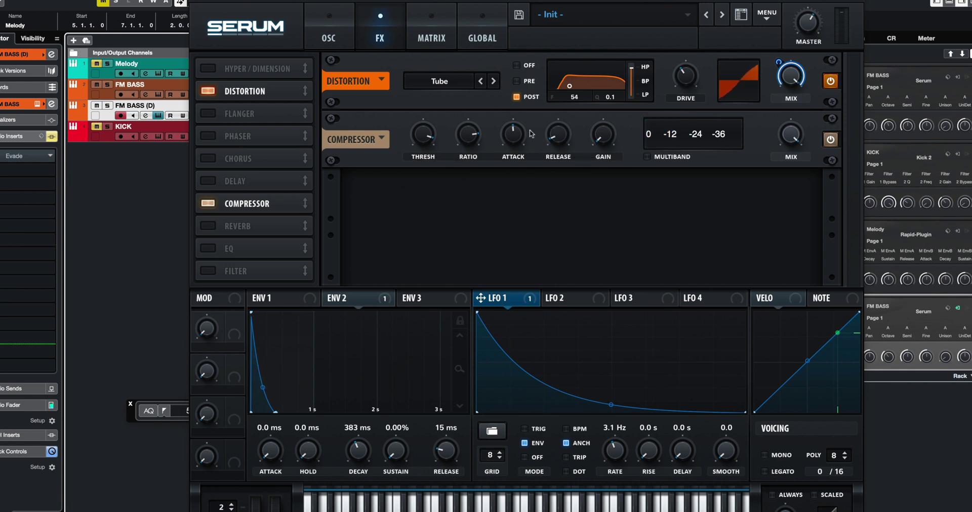
left_click_drag(424, 135, 427, 172)
left_click(830, 140)
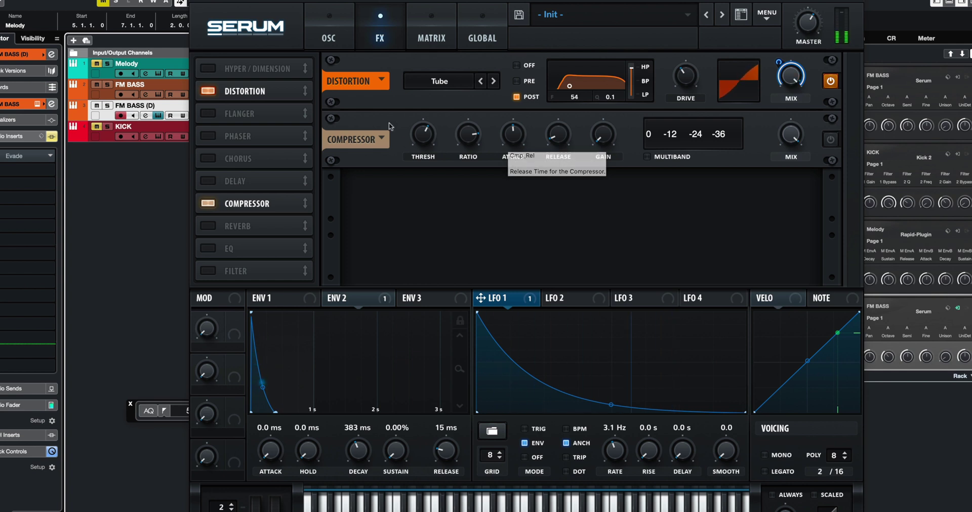
left_click(829, 140)
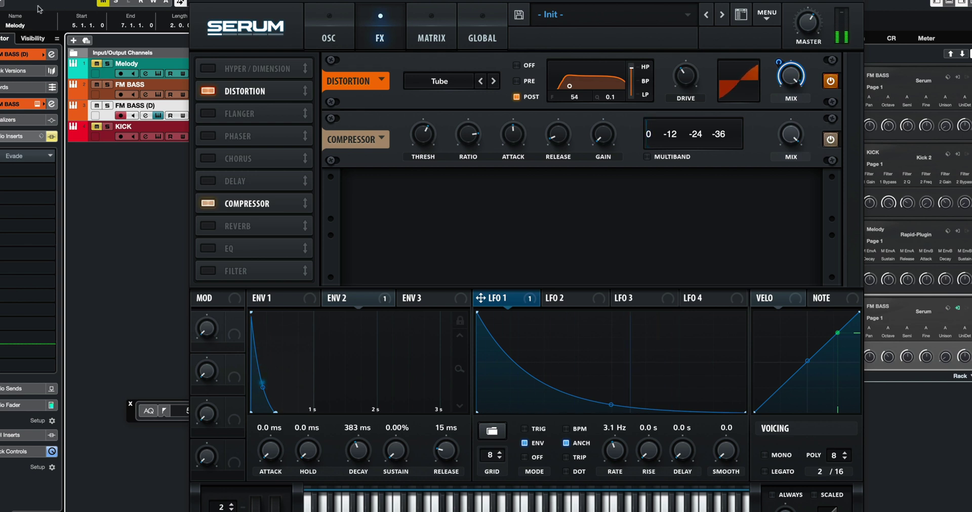
Clear all track mutes, mute only the Melody track and audition the compressed bass together with the kick.
left_click(101, 3)
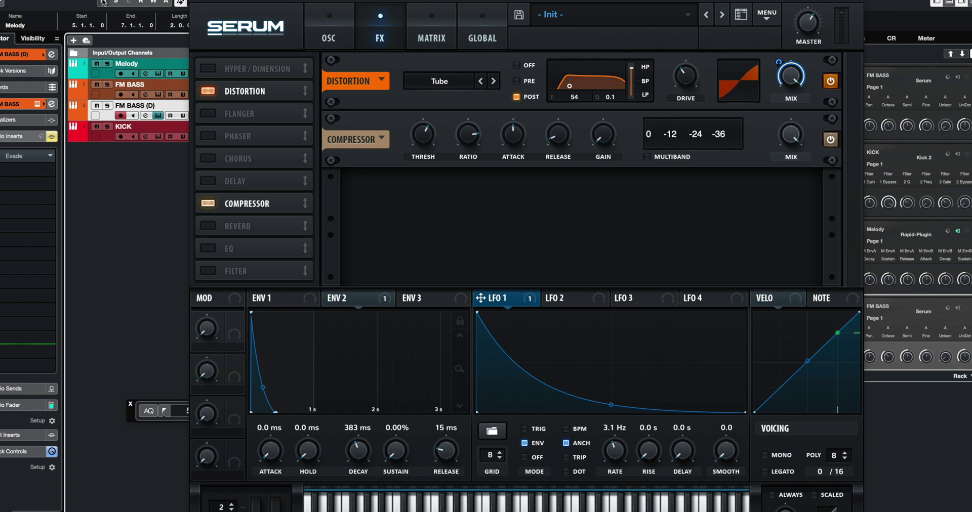
left_click(96, 63)
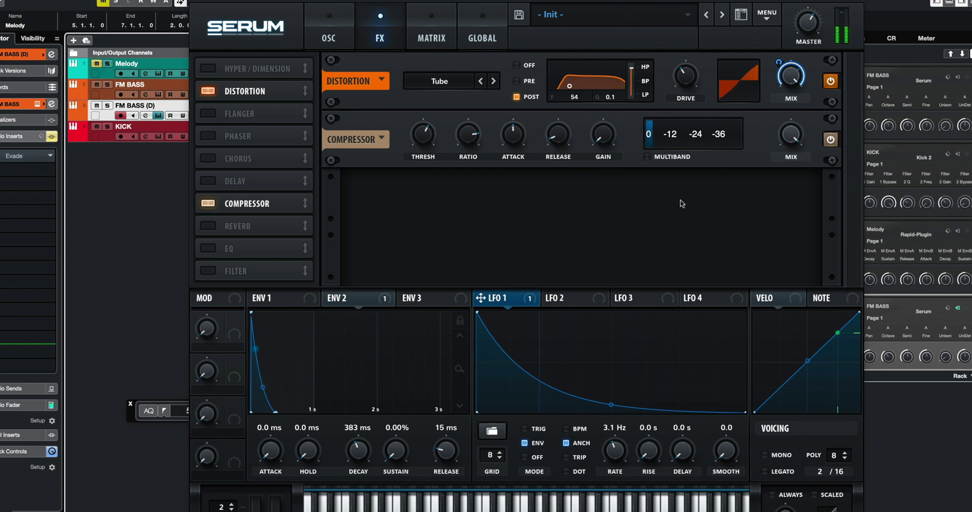
mouse_move(424, 138)
left_mouse_down()
mouse_move(429, 154)
mouse_move(431, 140)
left_mouse_up()
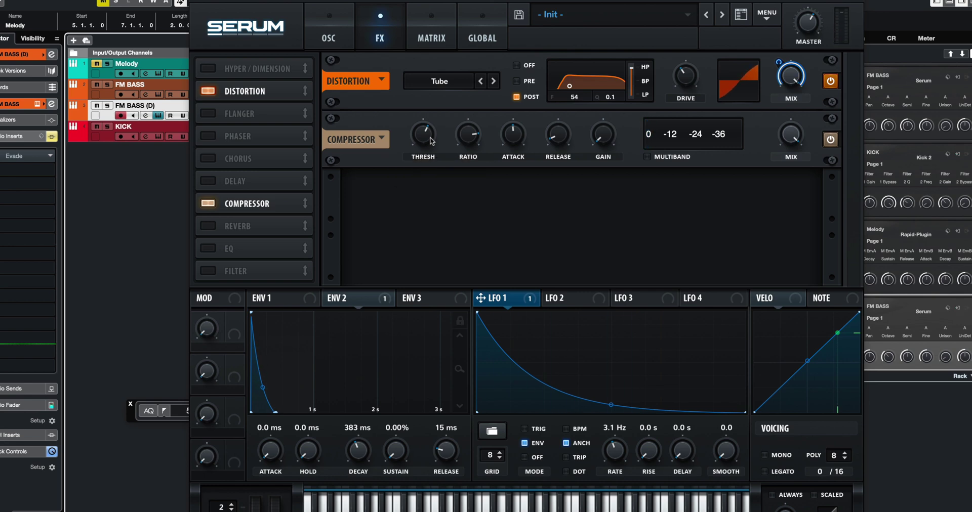
key("Down")
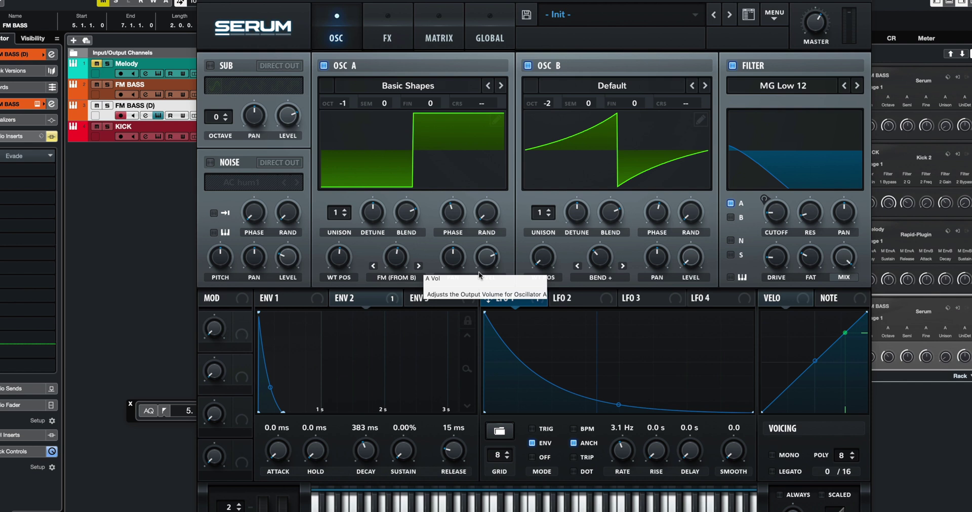